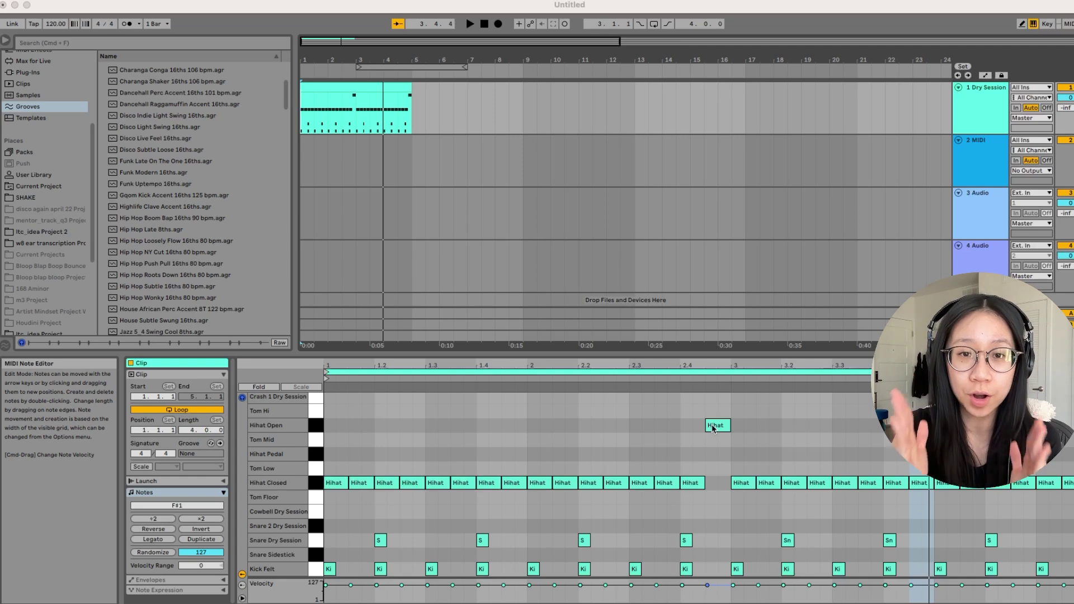
Play the Dry Session drum clip and stop playback
click(470, 24)
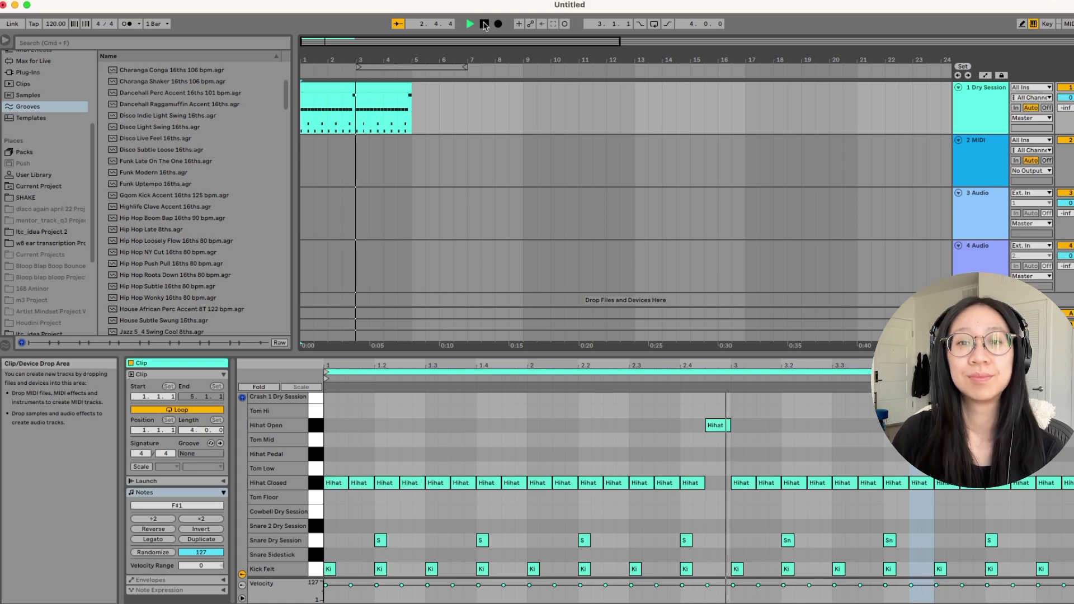
click(485, 24)
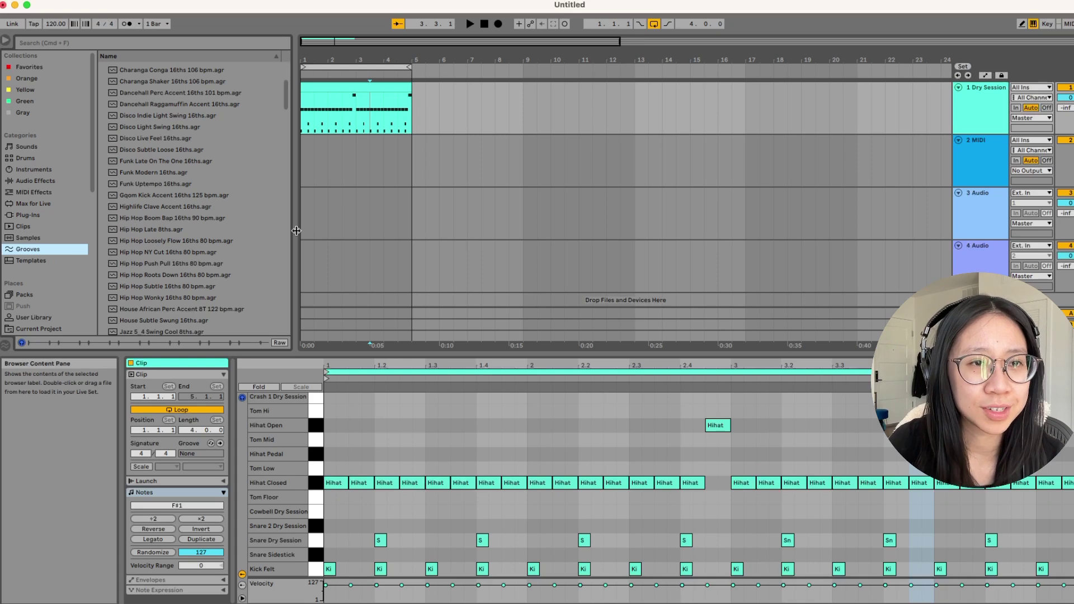
Examine the range of available groove files, including the Swing 8ths, 16ths, 32ths, Logic and MPC variants
scroll(230, 190, down, 15)
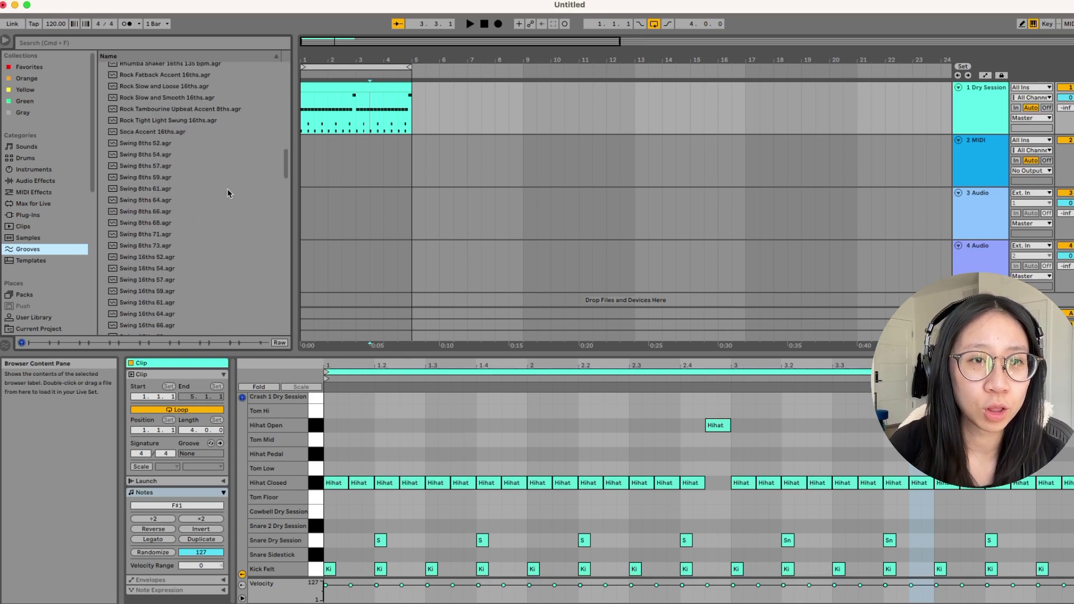
scroll(228, 194, down, 6)
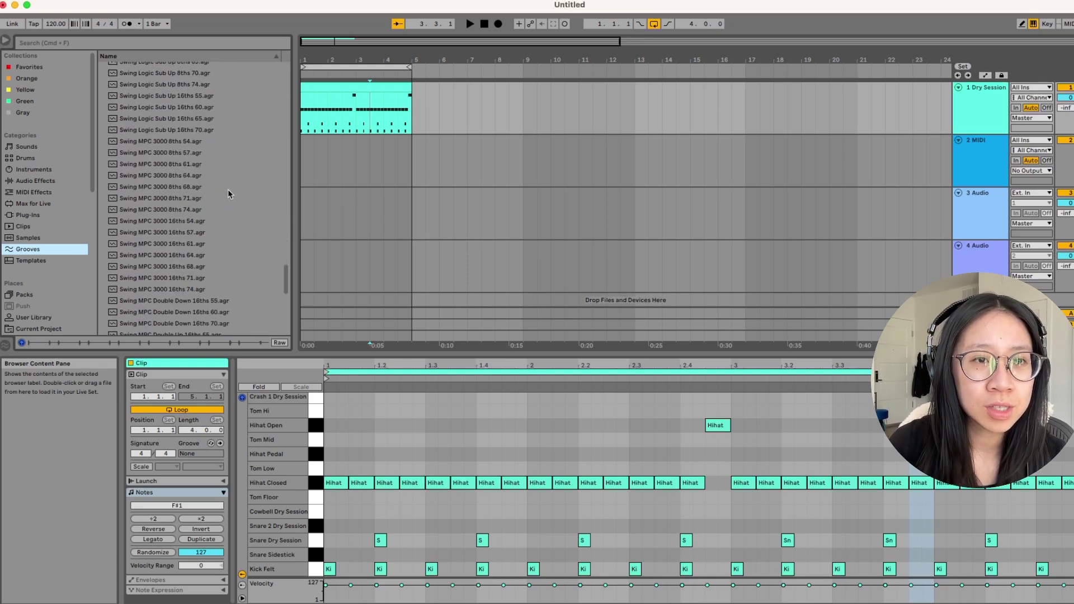
scroll(227, 189, up, 10)
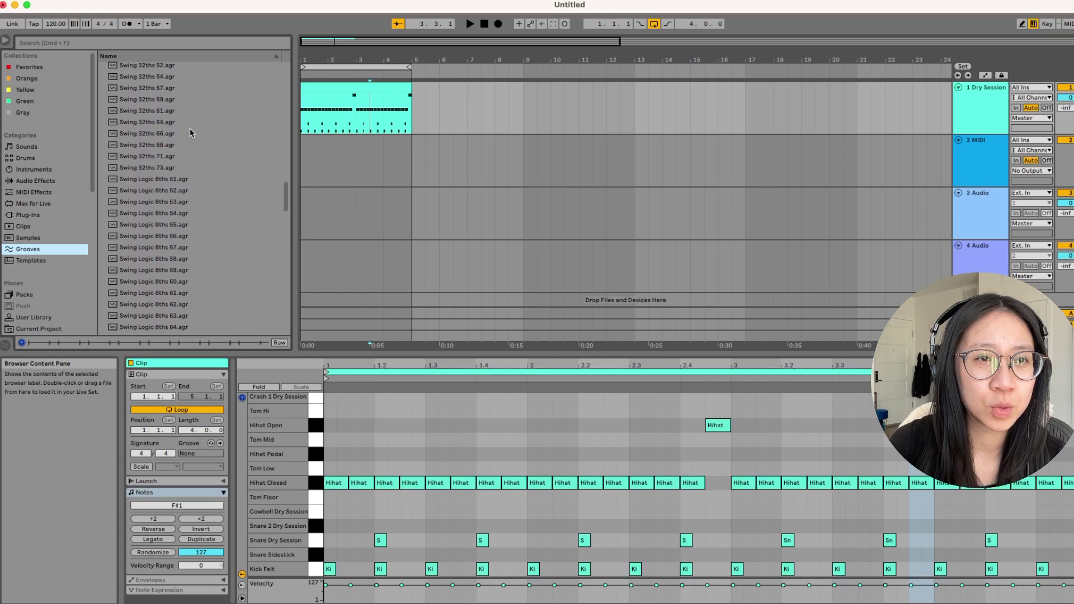
scroll(190, 135, up, 10)
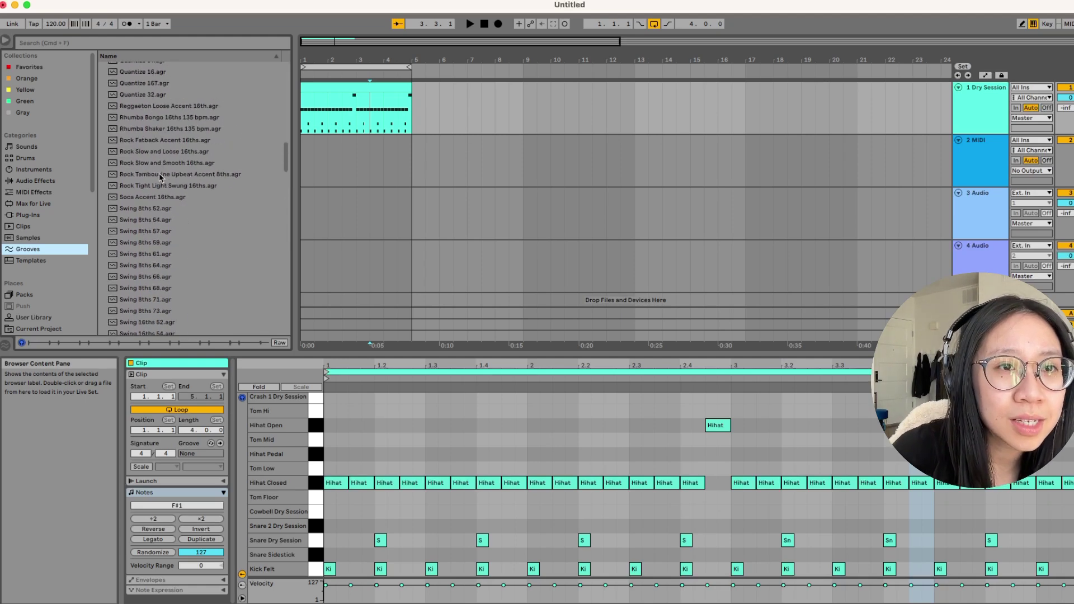
scroll(162, 212, down, 15)
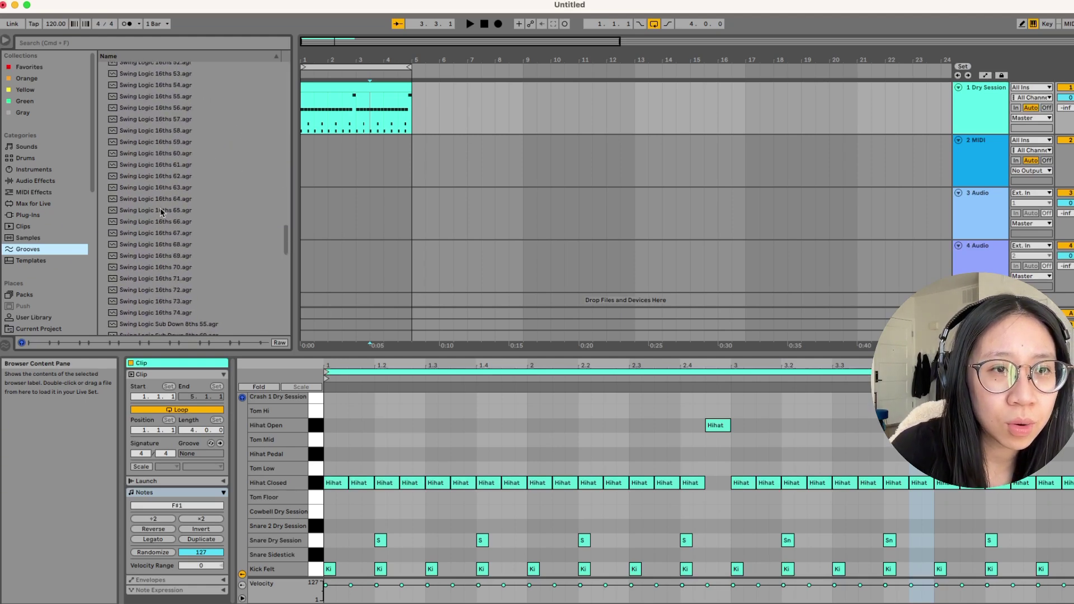
scroll(162, 212, down, 10)
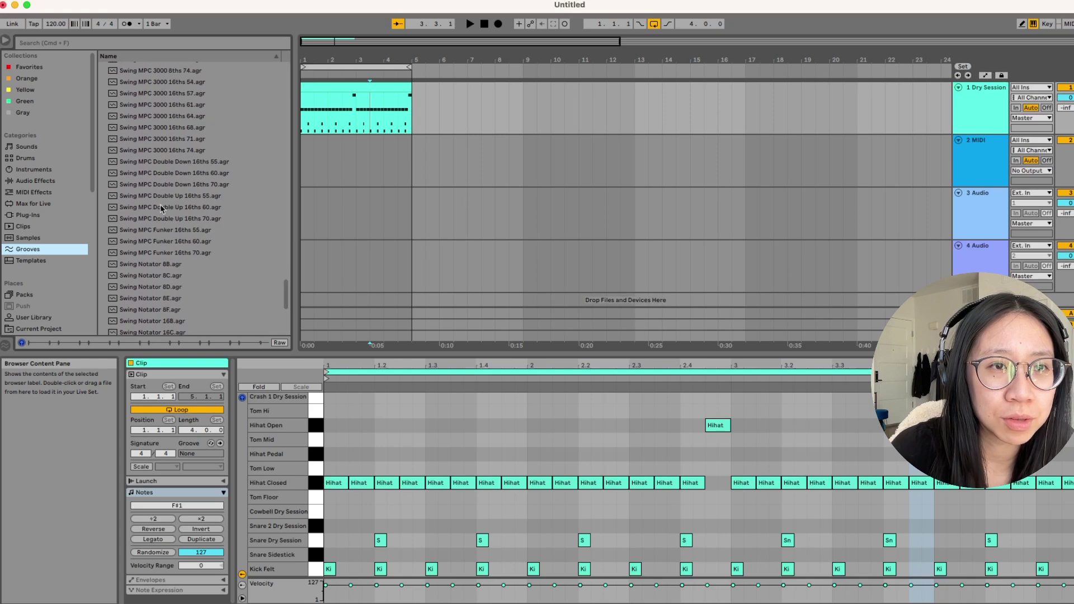
scroll(161, 170, up, 10)
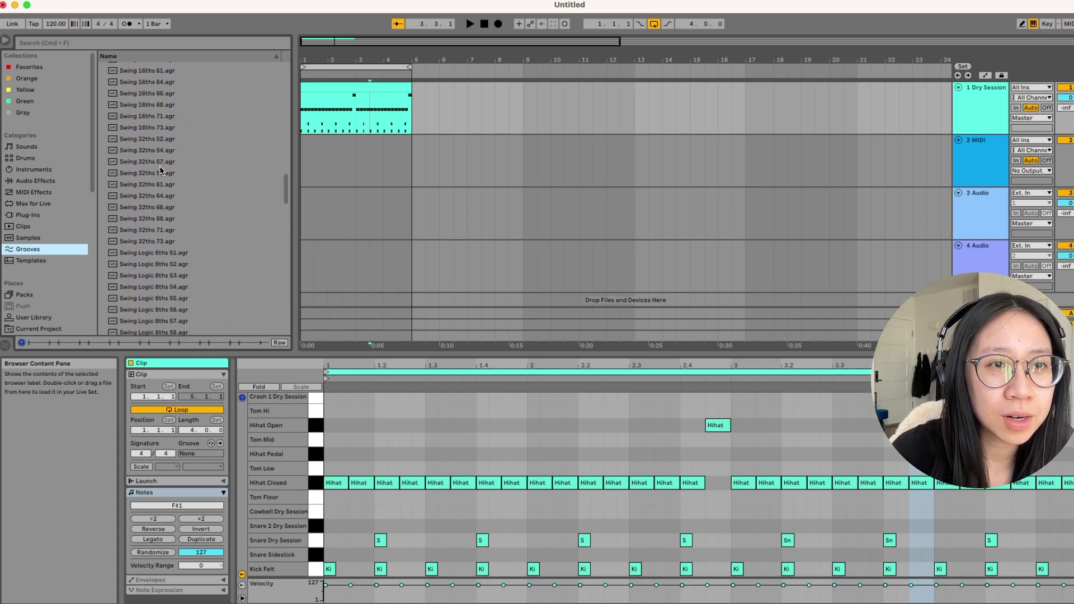
scroll(161, 170, up, 5)
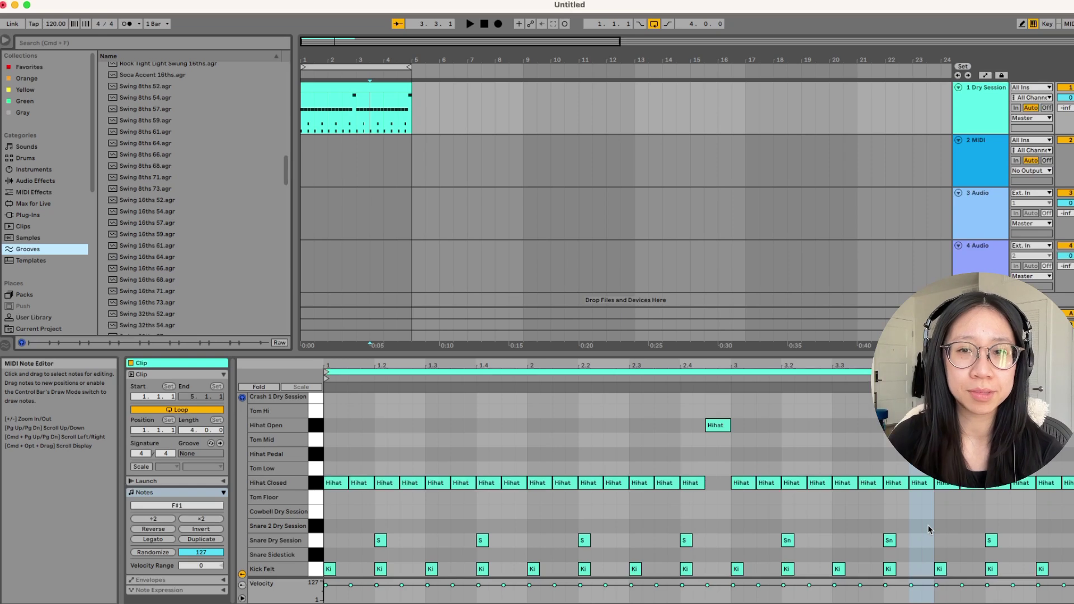
Select the open hi-hat note and listen to the looped drum clip without any groove, stopping playback after a few bars
click(717, 425)
key(space)
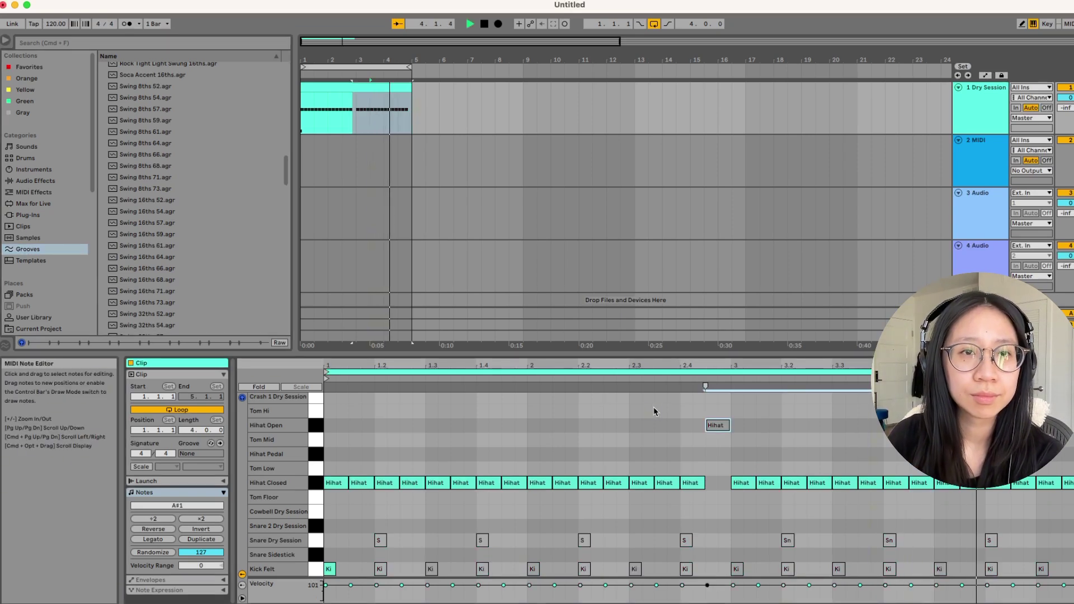
key(space)
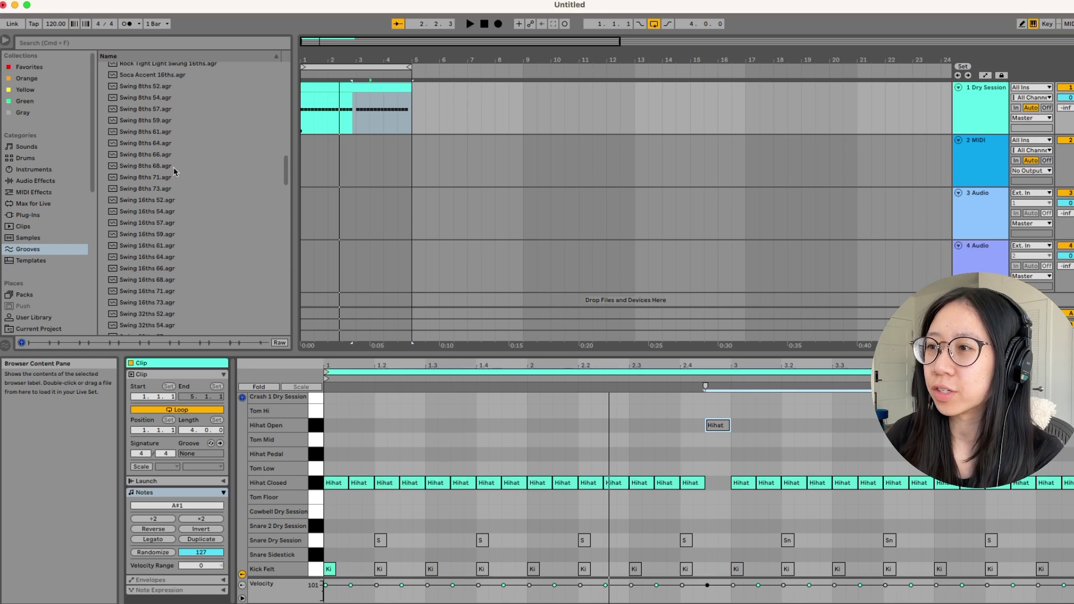
Audition the swing grooves in sequence from Swing 8ths 68 through Swing 16ths 68
scroll(175, 171, down, 3)
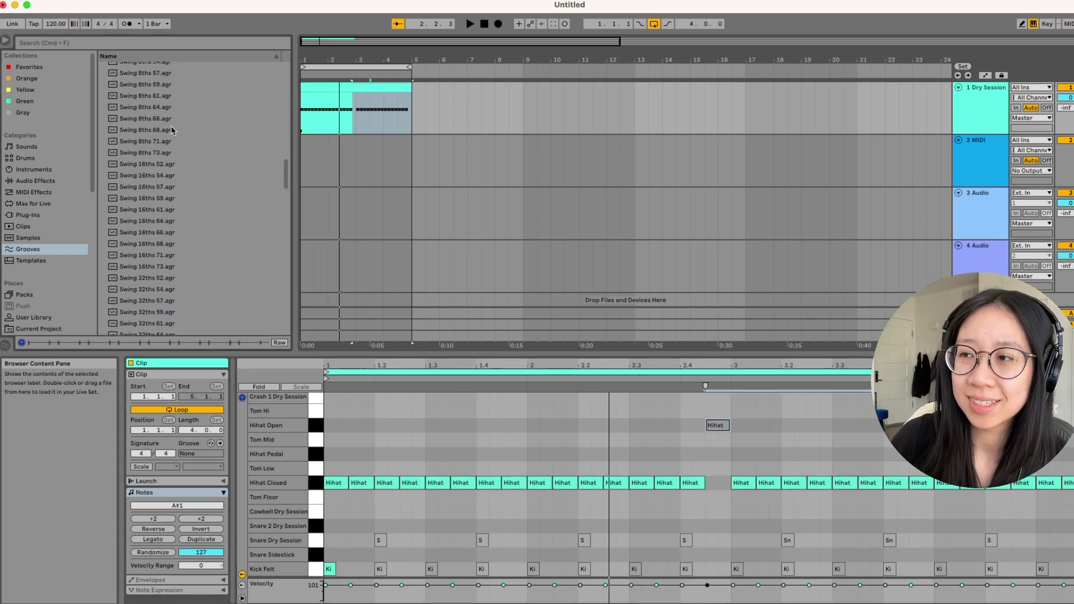
click(173, 130)
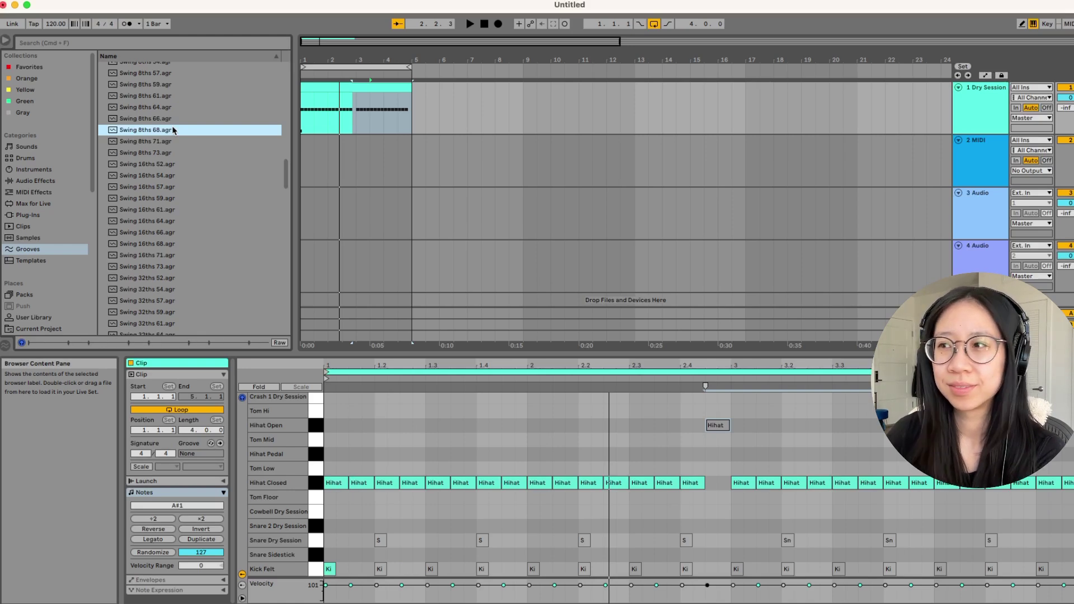
key(Down)
key(Down)
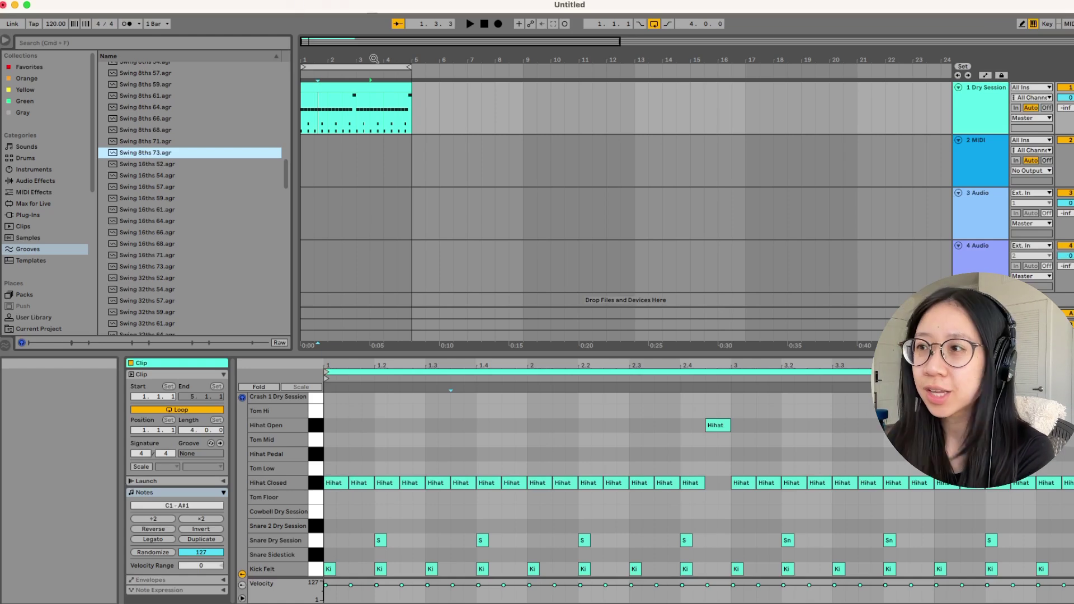
key(Down)
key(Down)
key(Down)
key(Down)
key(Down)
key(Down)
key(Down)
key(Down)
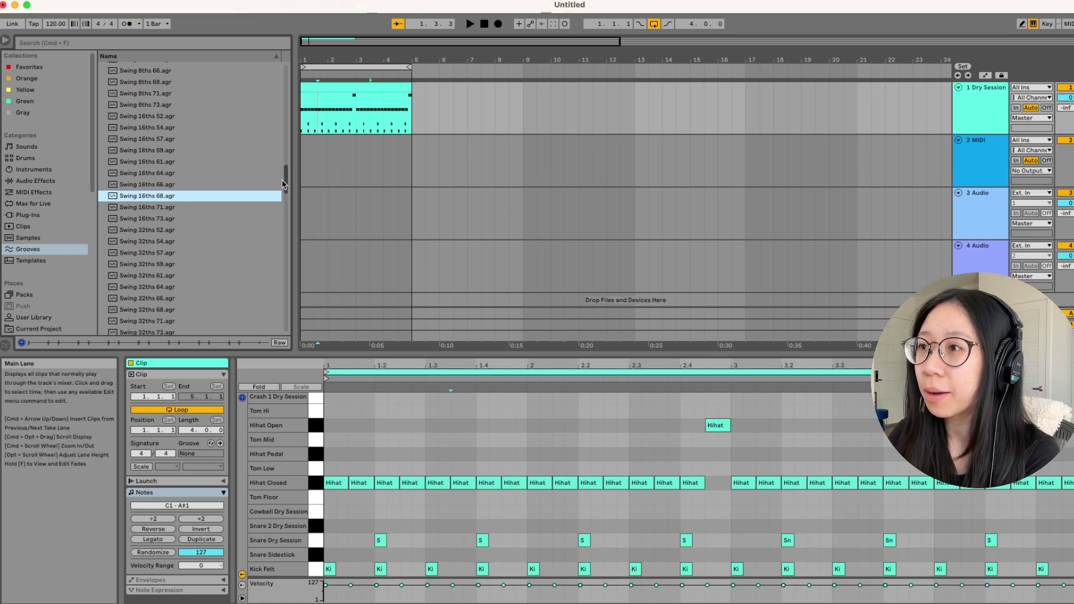
Add the Swing 8ths 52 groove to the Groove Pool and keep the pool displayed
scroll(227, 176, up, 5)
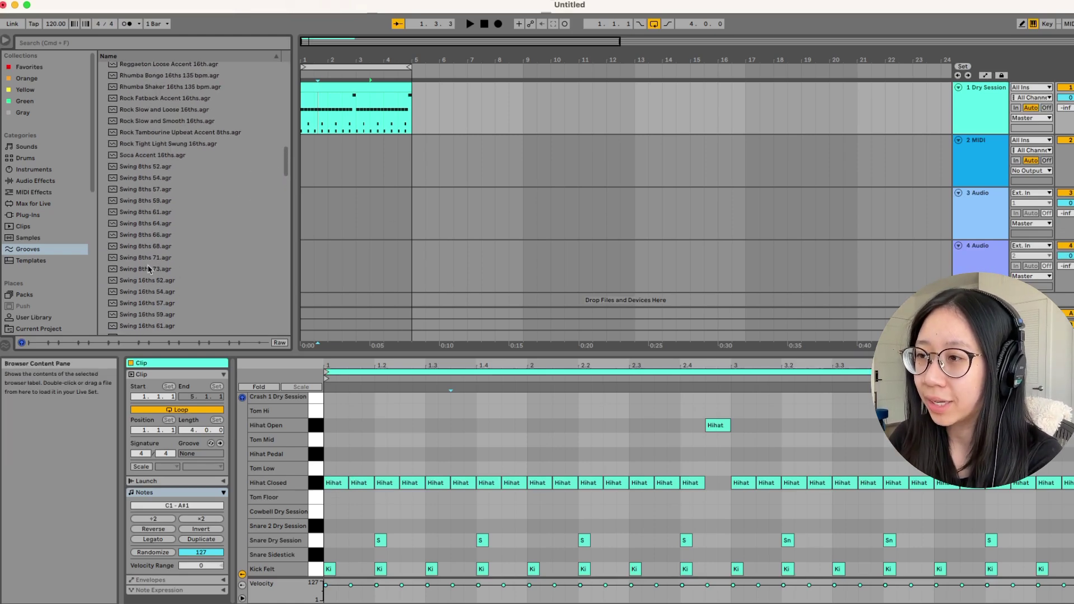
click(159, 167)
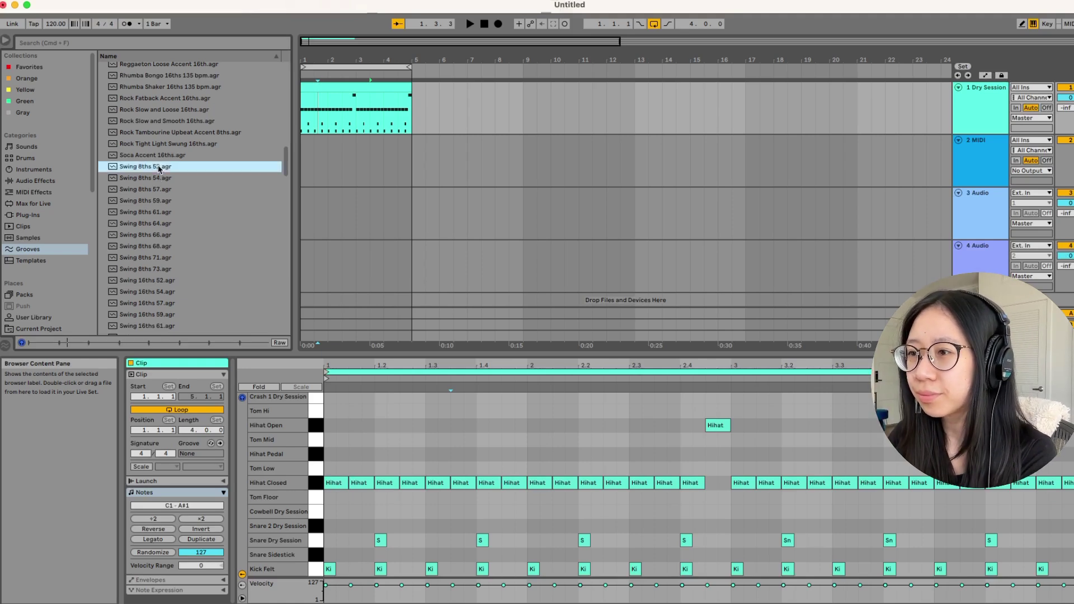
double_click(160, 167)
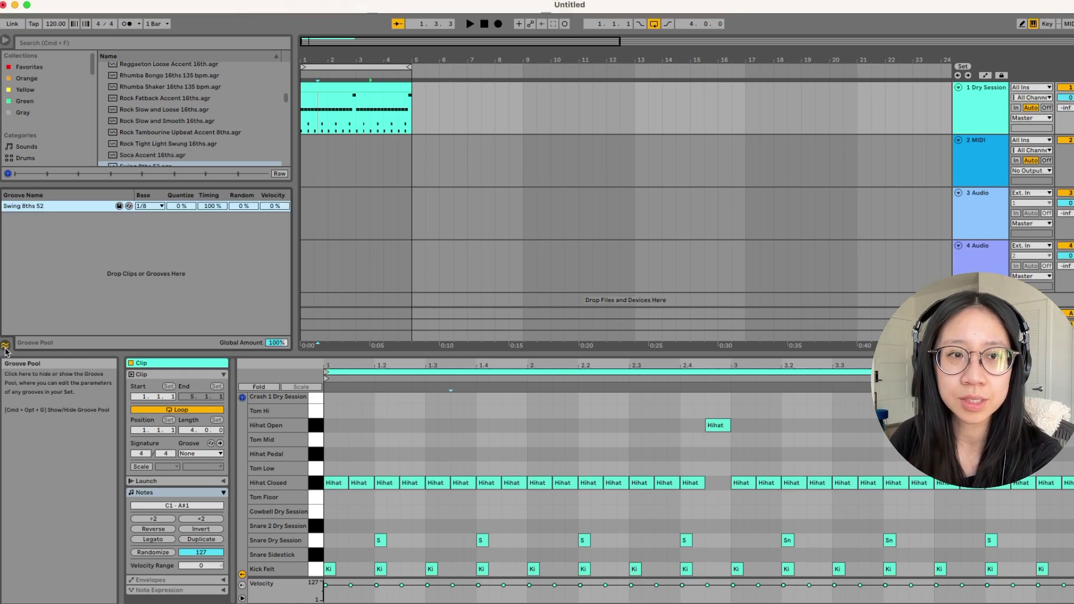
click(5, 348)
click(5, 348)
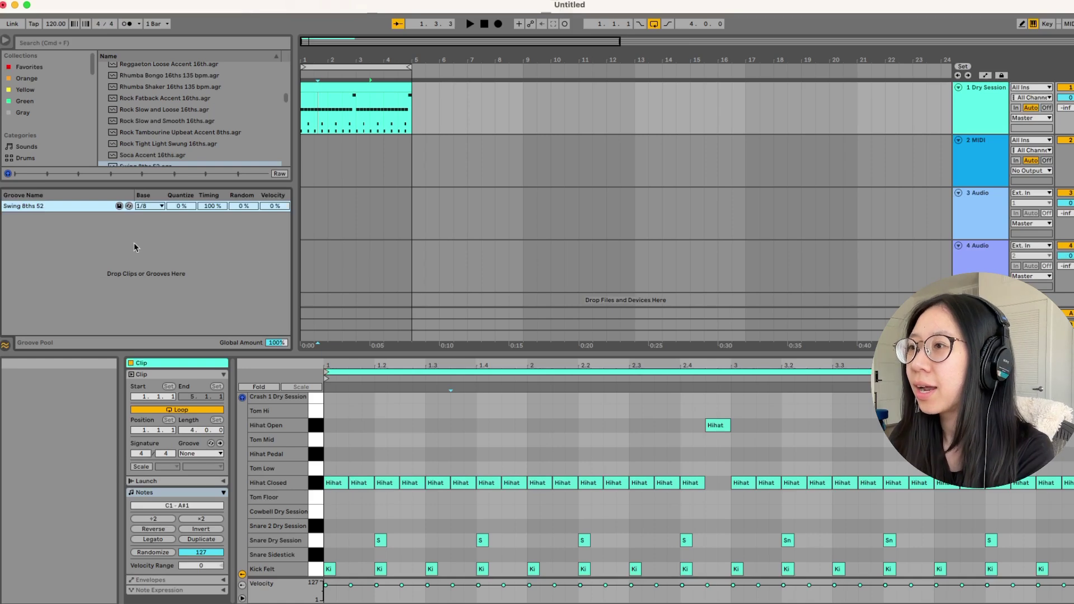
Assign Swing 8ths 52 as the drum clip's groove and play the clip to hear it
click(219, 456)
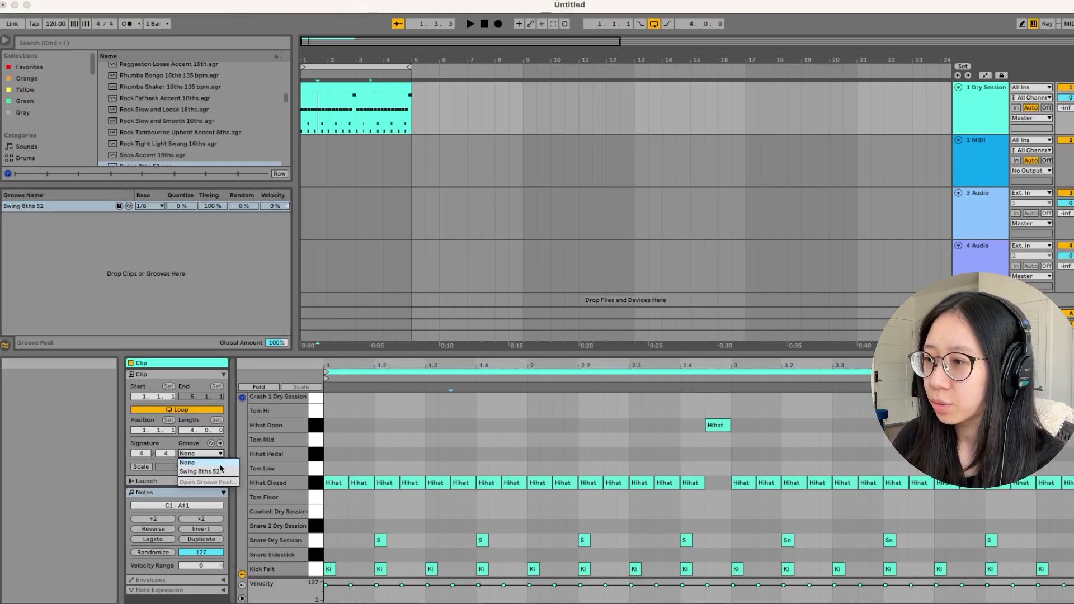
click(222, 472)
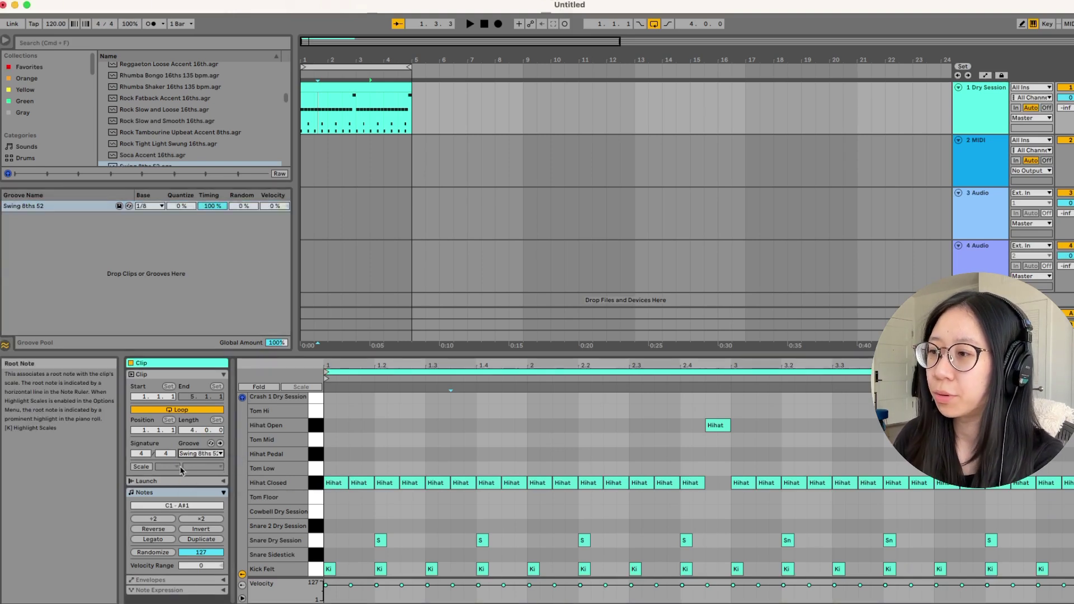
key(space)
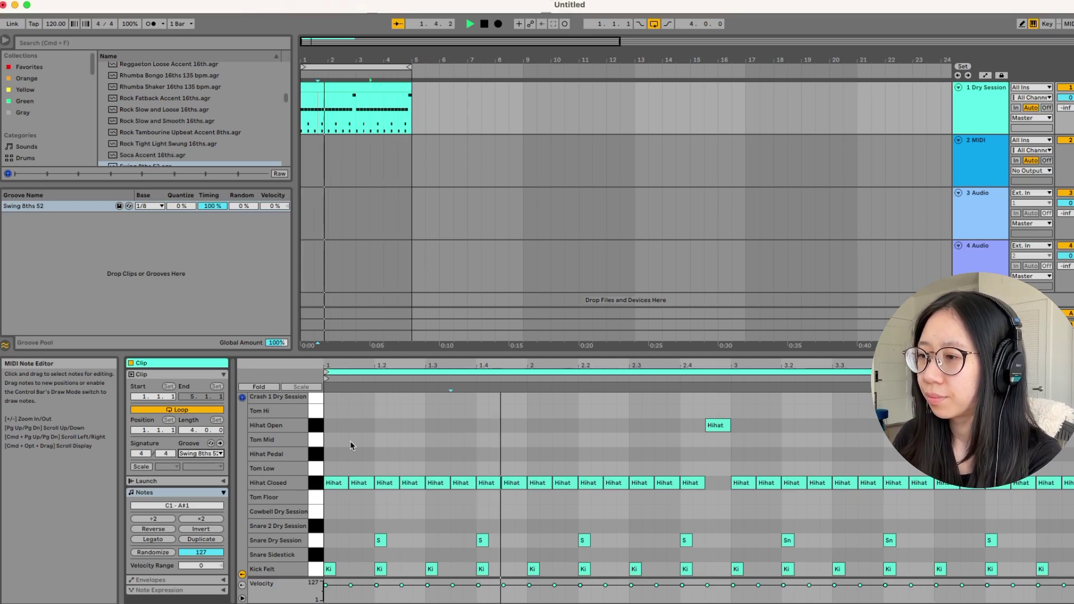
key(space)
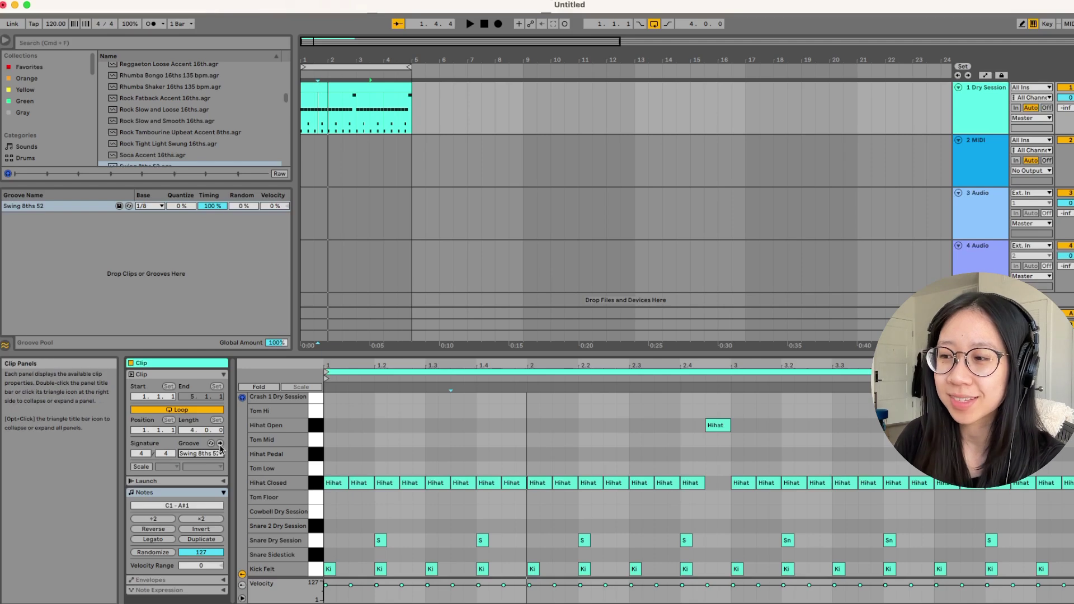
Try committing the Swing 8ths 52 groove to the clip's notes, undo the commit, and check the clip's groove choices
click(221, 444)
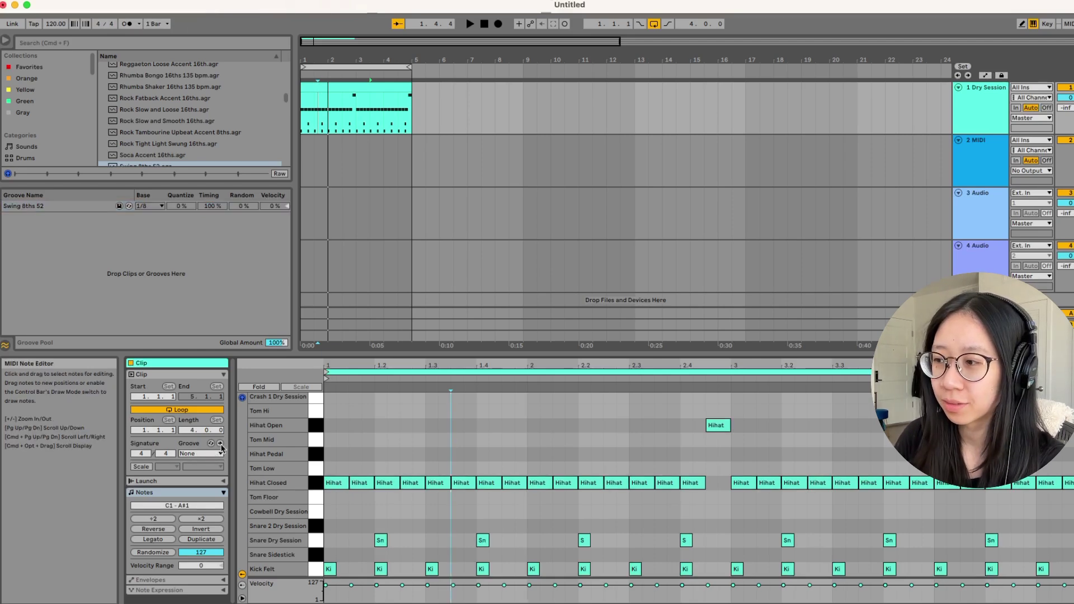
key(super+z)
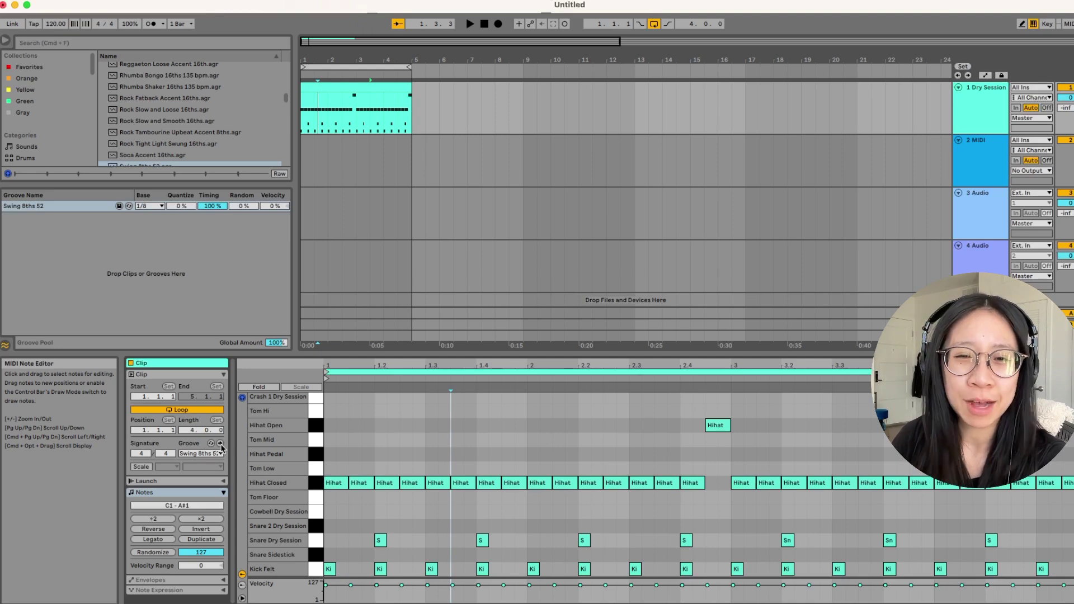
click(218, 453)
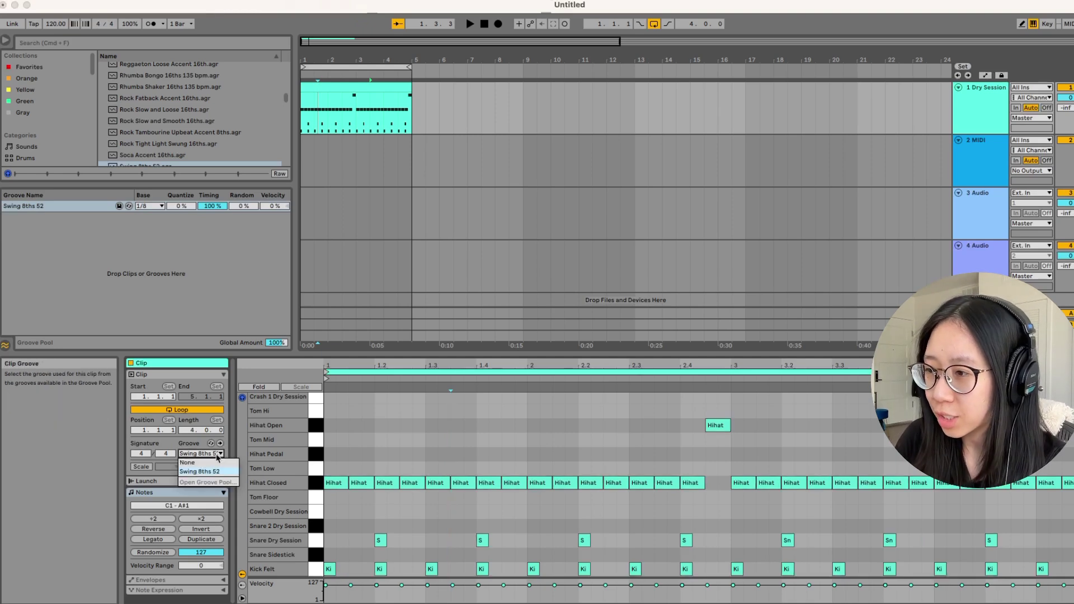
click(220, 458)
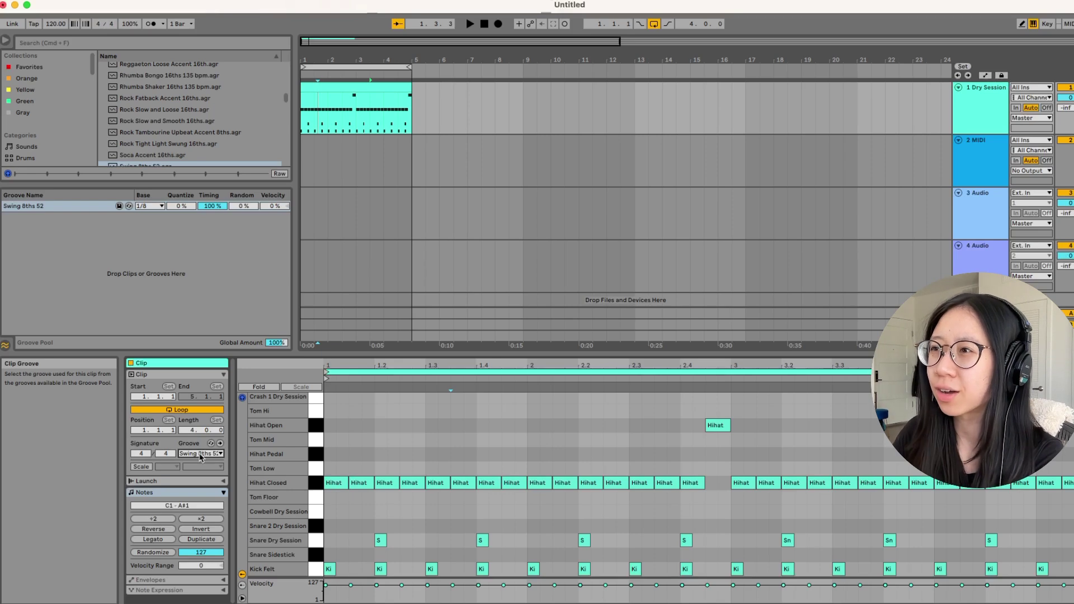
Find the Swing 8ths 73 groove and add it to the Groove Pool
scroll(202, 93, down, 3)
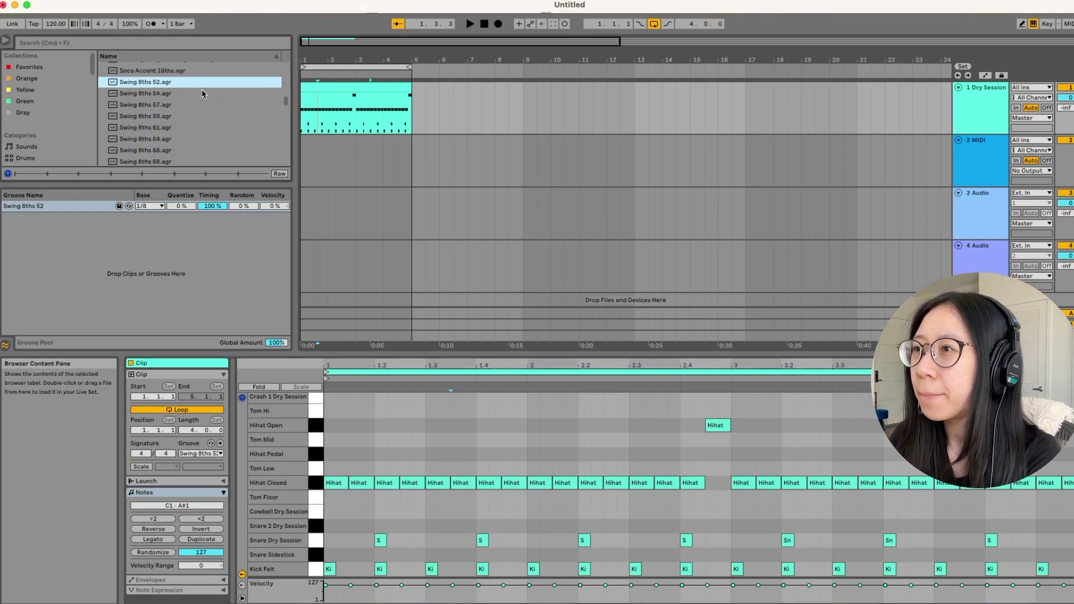
scroll(203, 95, down, 10)
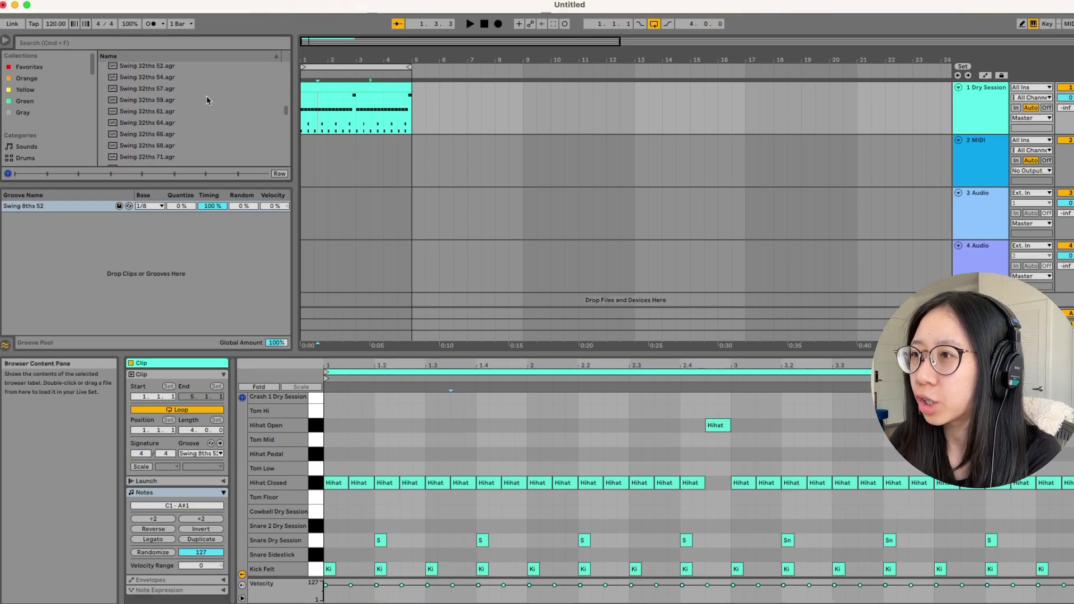
scroll(206, 100, up, 4)
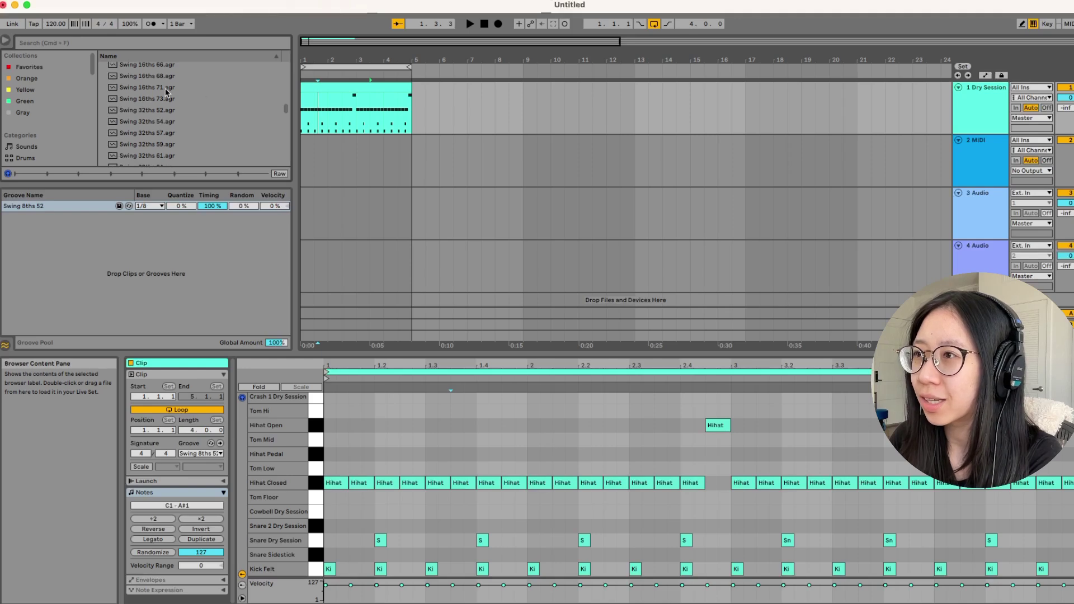
click(168, 100)
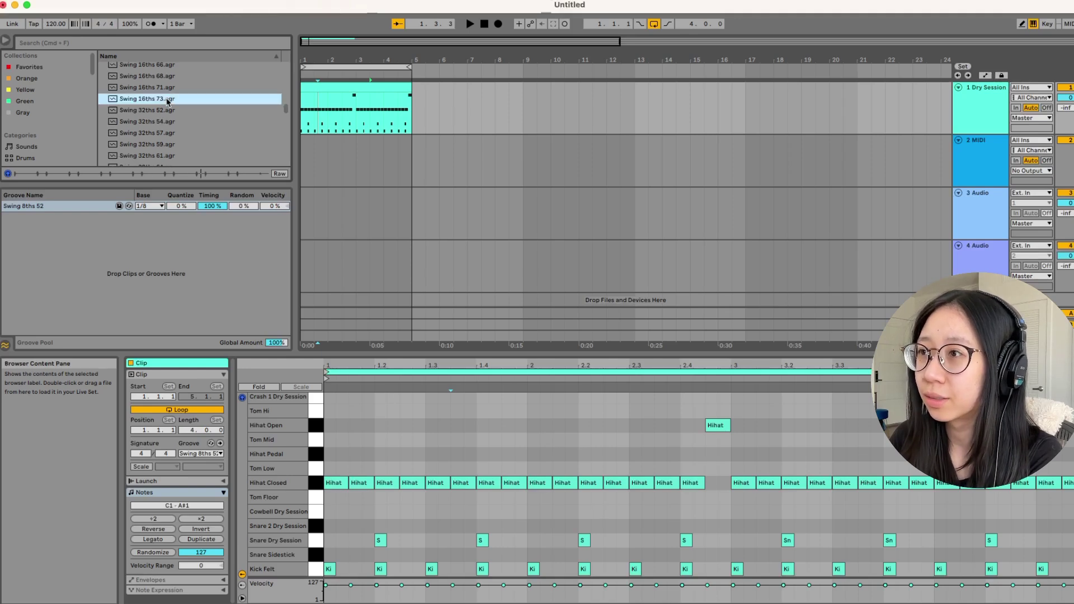
scroll(170, 123, up, 7)
double_click(176, 154)
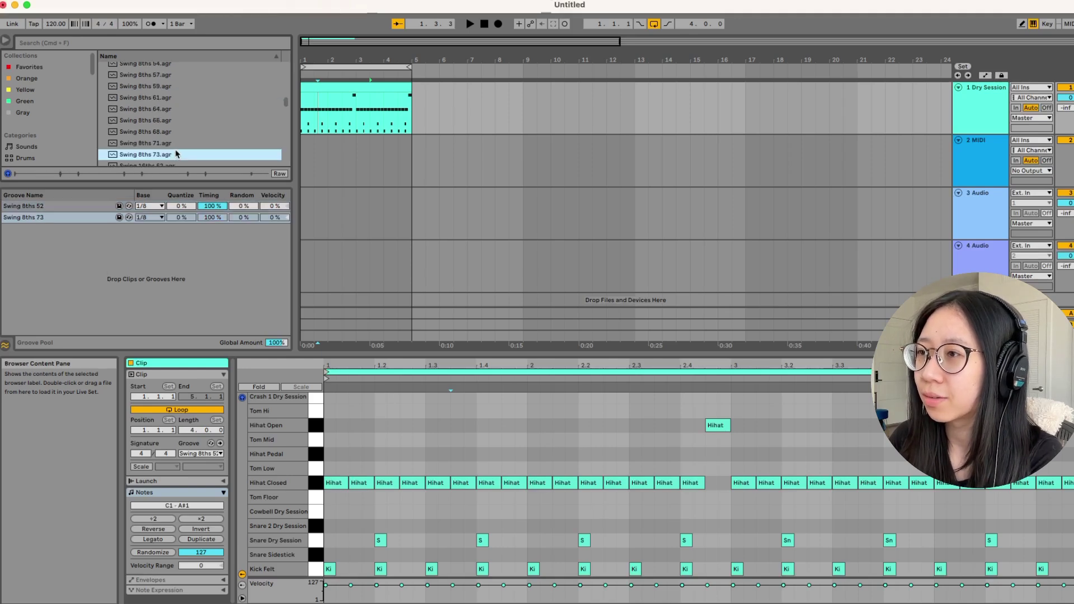
Switch the drum clip's groove to Swing 8ths 73 and play the clip to hear it
click(220, 454)
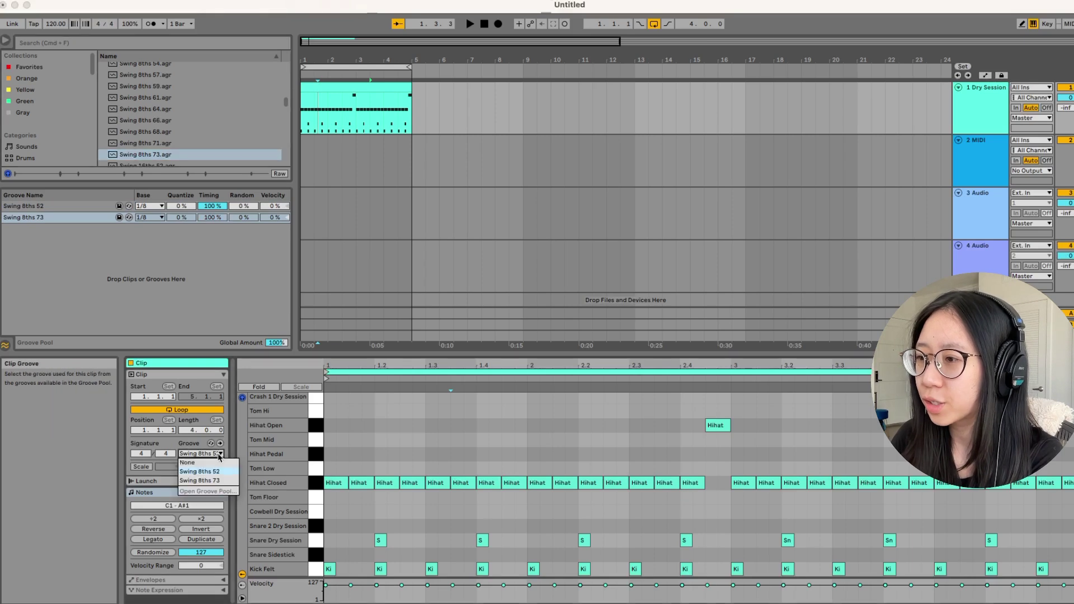
click(222, 484)
key(space)
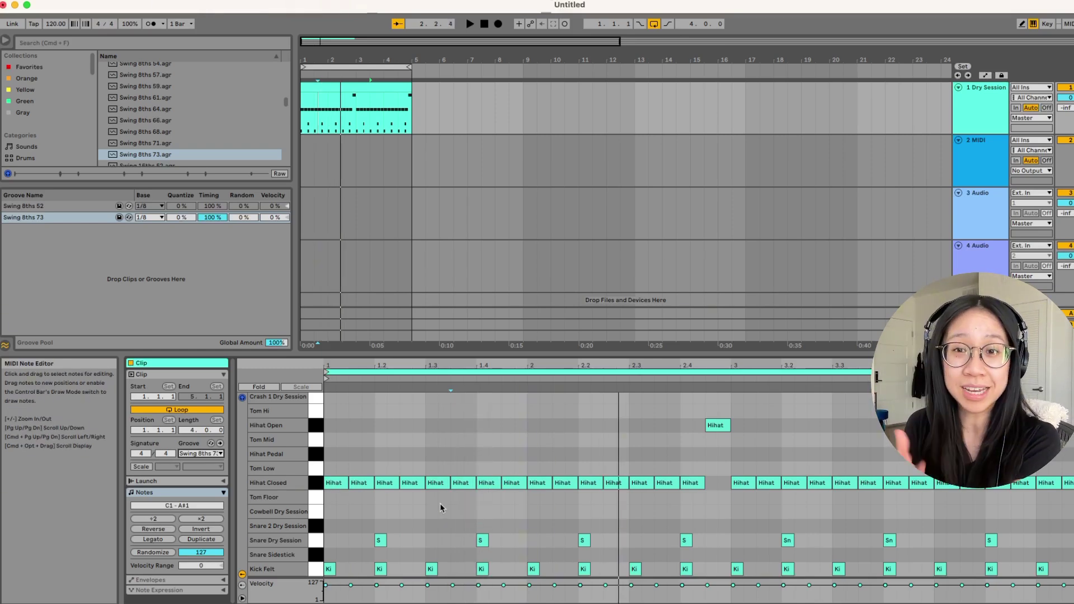
Set the velocity amount of the Swing 8ths 73 groove to 77 % in the Groove Pool
drag(777, 354, 777, 233)
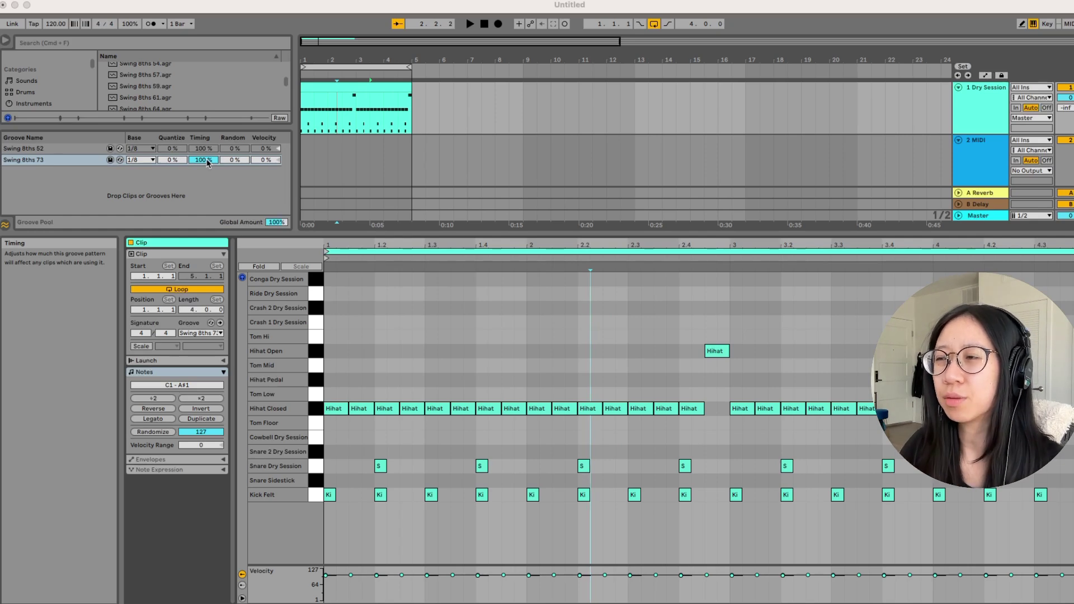
mouse_move(207, 163)
mouse_down()
mouse_move(207, 205)
mouse_move(217, 145)
mouse_up()
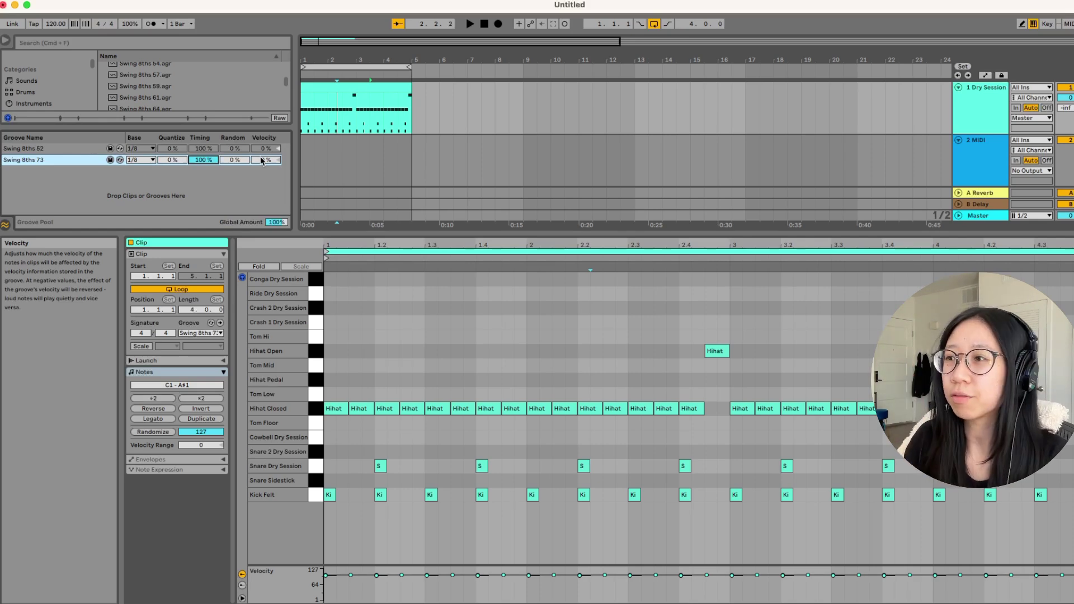
drag(263, 161, 262, 129)
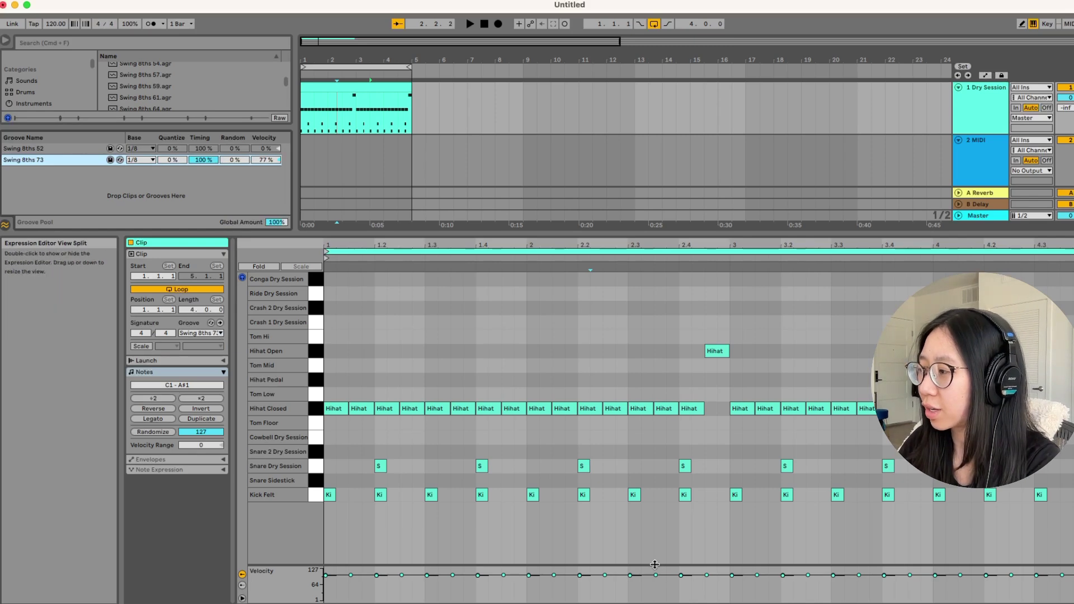
Try committing the Swing 8ths 73 groove to the drum clip's notes and inspect their velocities in an enlarged velocity lane
drag(658, 566, 583, 459)
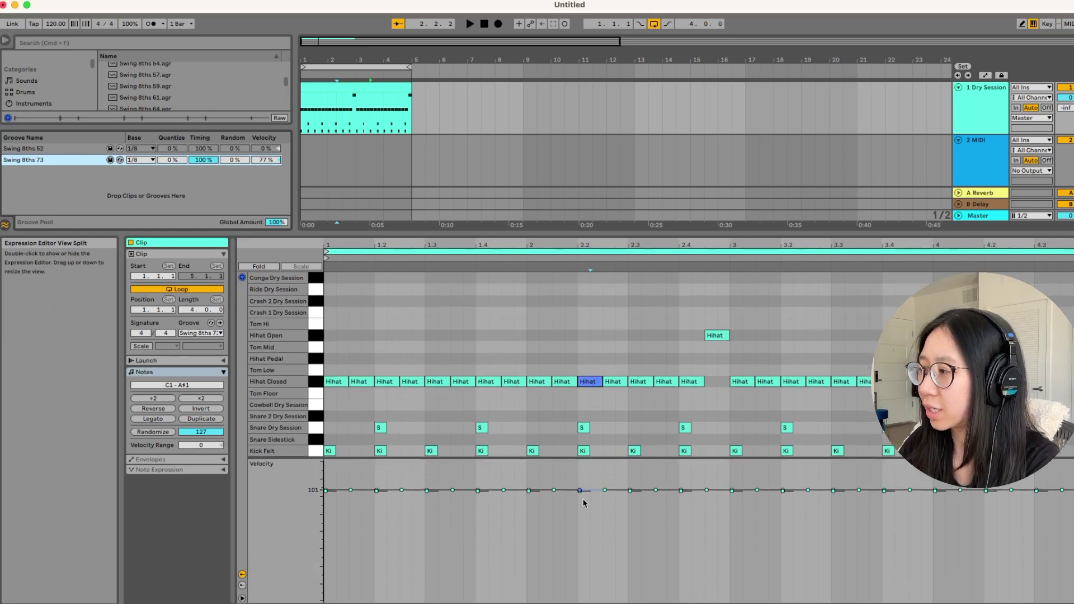
click(220, 323)
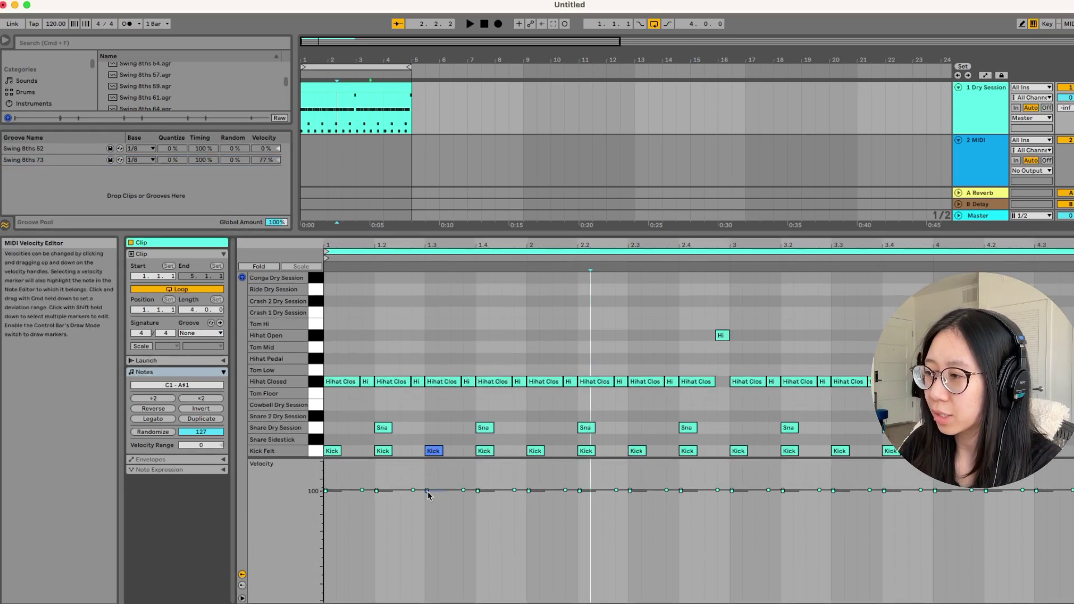
scroll(395, 504, up, 5)
scroll(395, 505, down, 4)
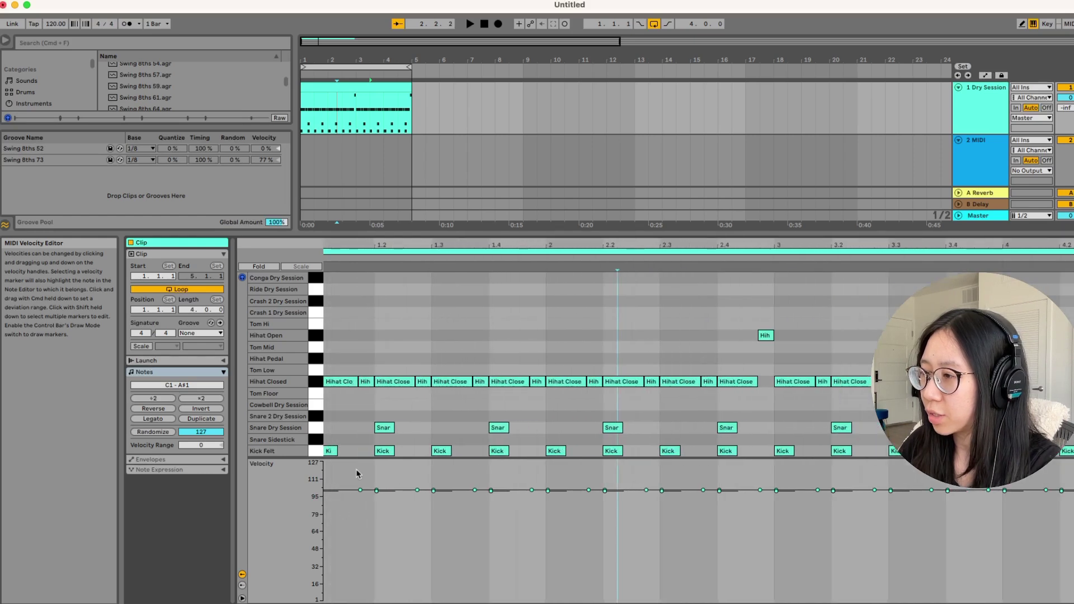
drag(357, 456, 376, 289)
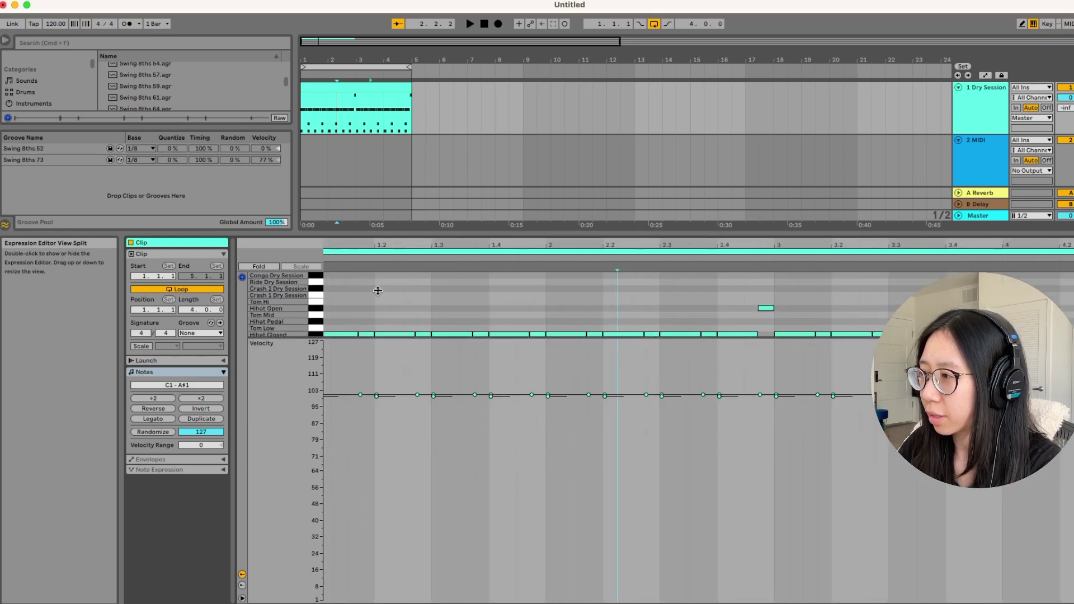
click(434, 396)
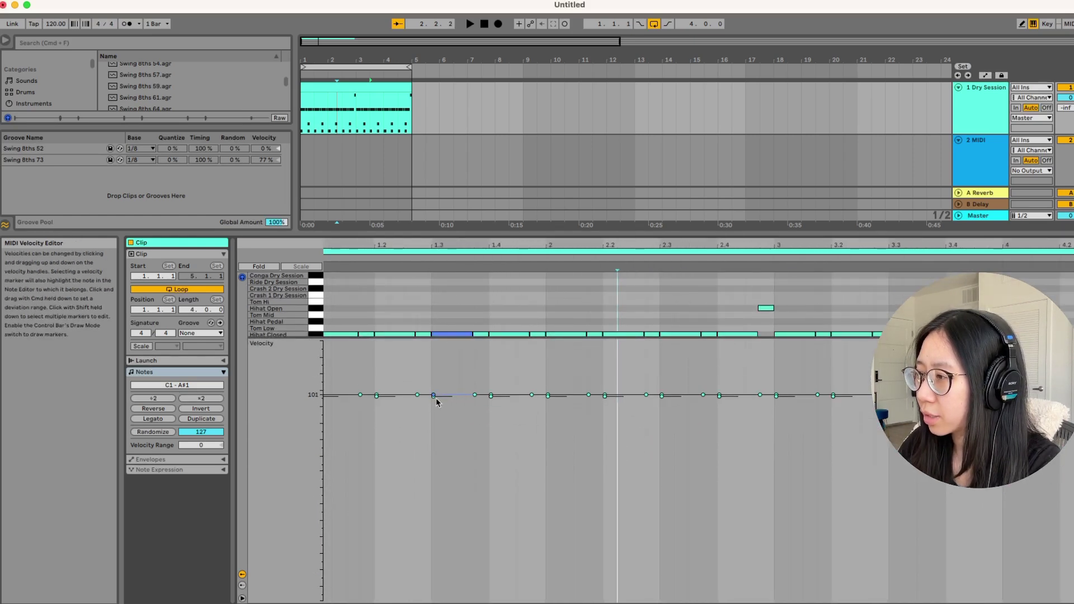
click(474, 396)
click(605, 396)
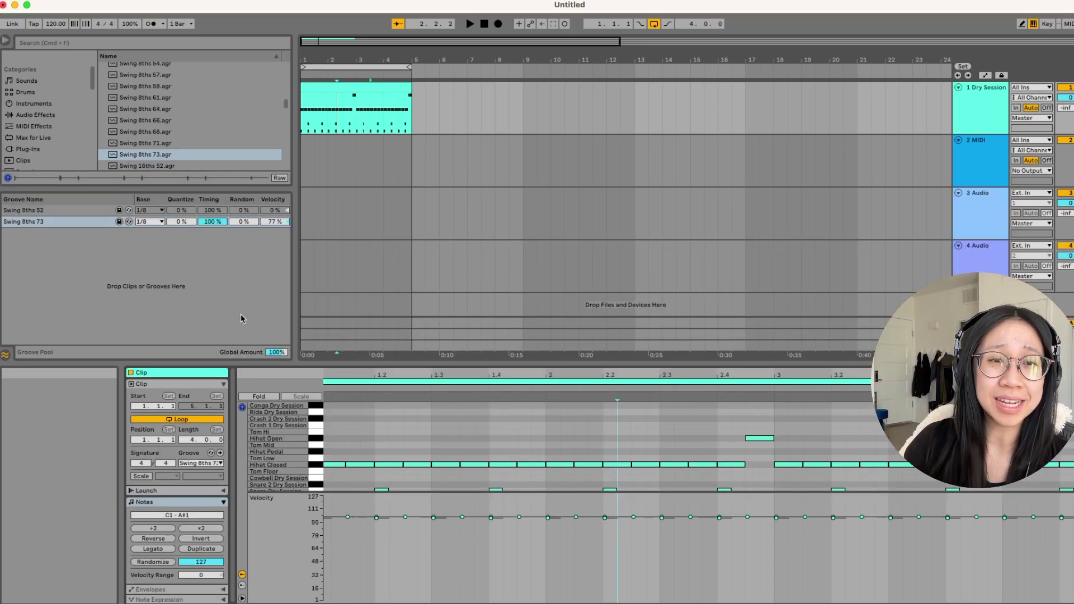
Switch the drum clip's groove to Swing 8ths 52 and back to Swing 8ths 73
click(202, 463)
click(210, 486)
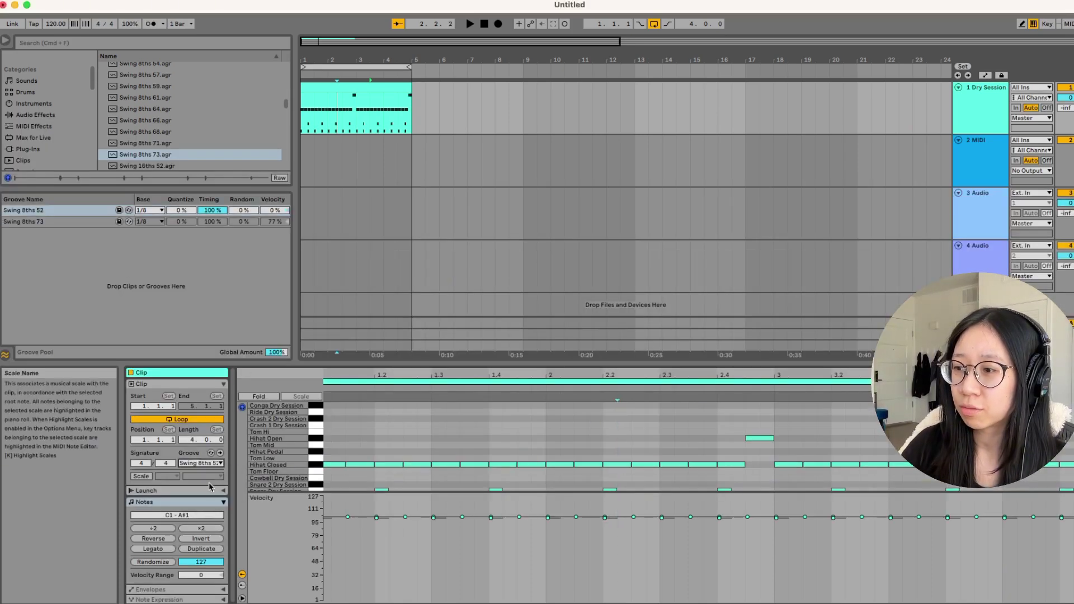
click(201, 463)
click(217, 490)
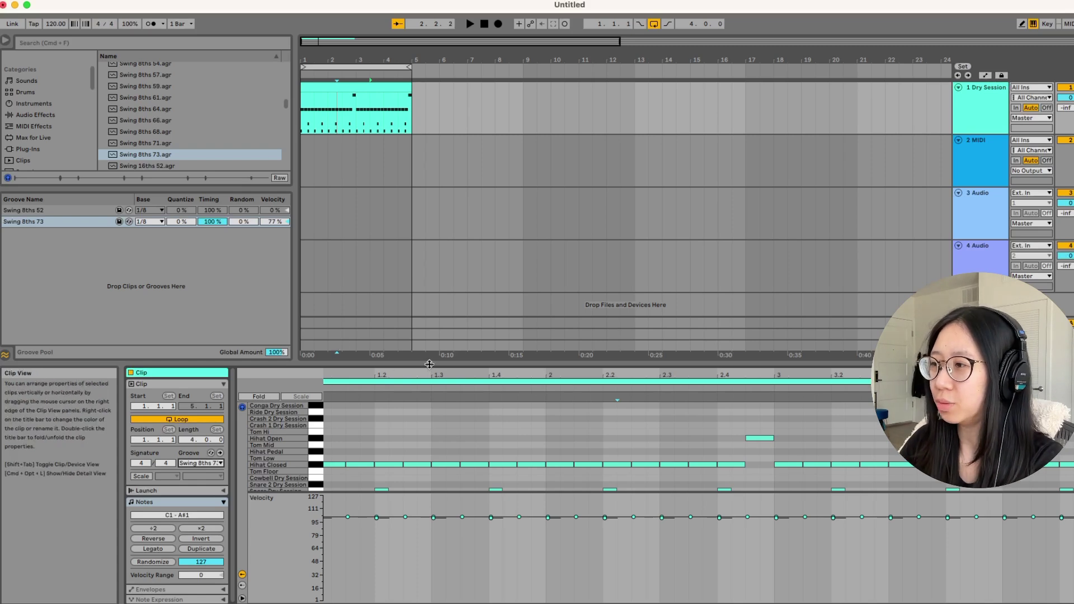
drag(430, 365, 433, 222)
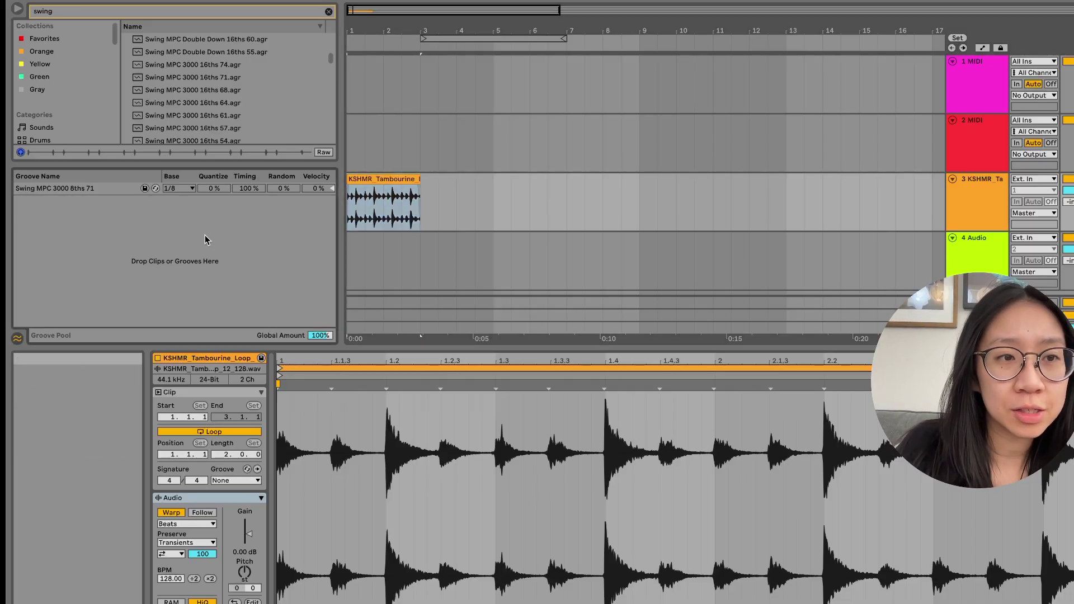
Assign the Swing MPC 3000 8ths 71 groove to the tambourine loop clip and commit it
click(236, 481)
click(252, 500)
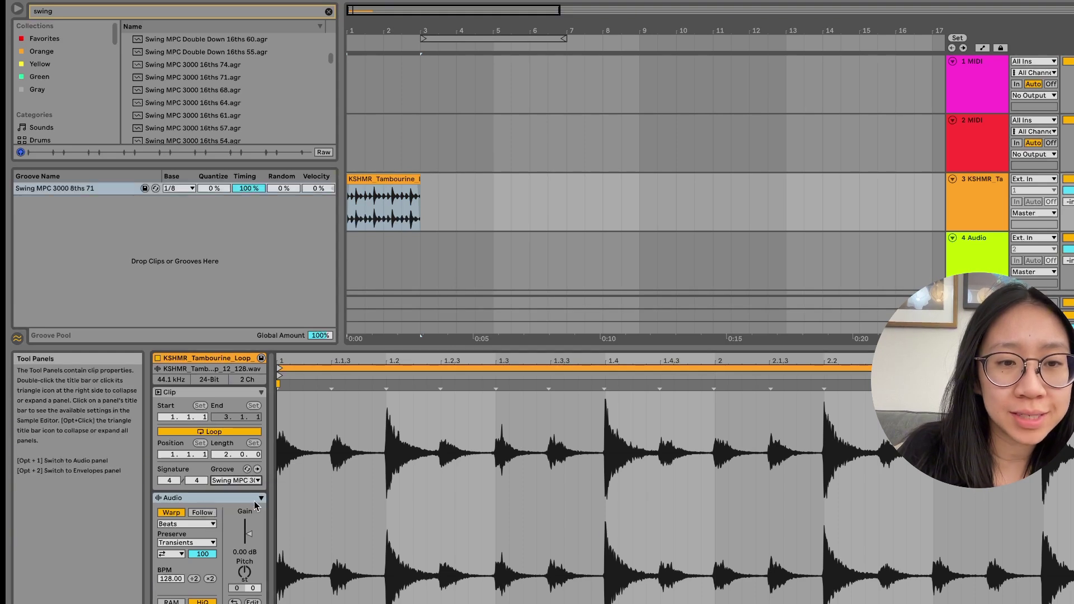
click(258, 470)
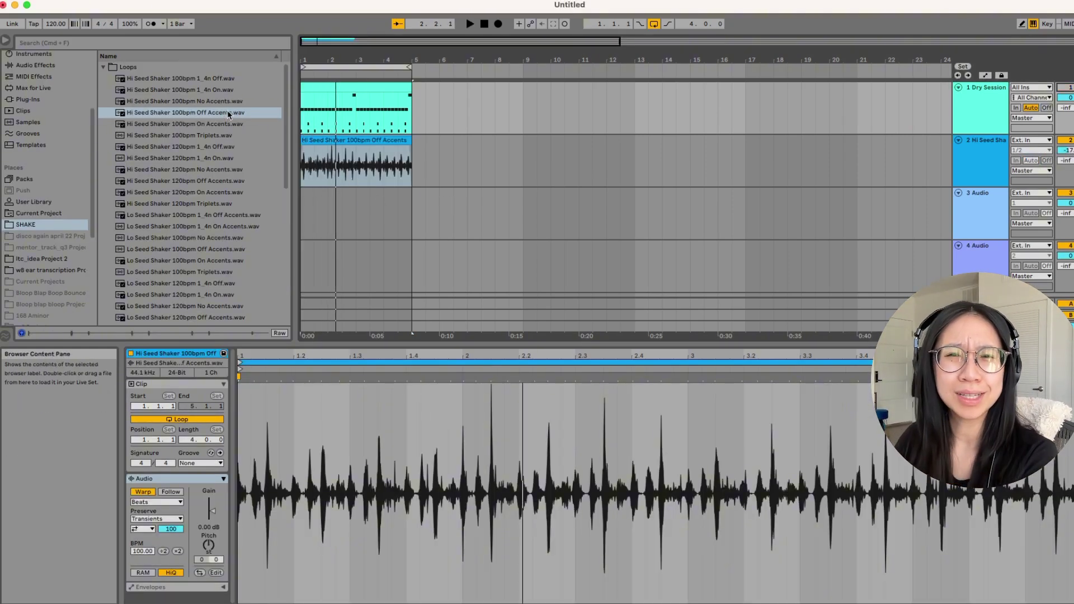
Extract the groove from the Hi Seed Shaker 100bpm Off Accents audio clip into the Groove Pool
right_click(358, 142)
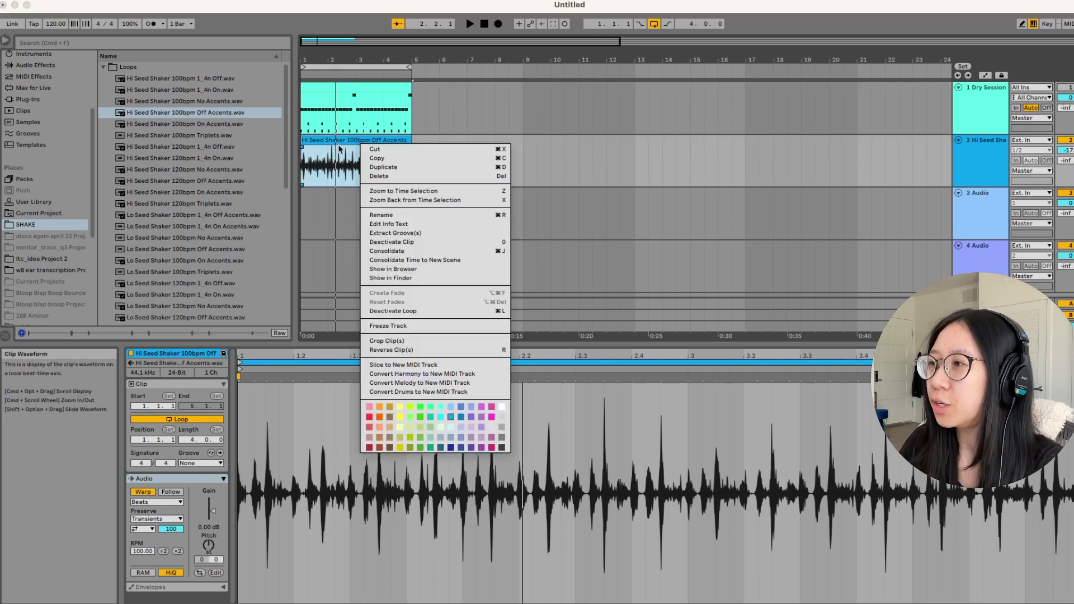
click(454, 233)
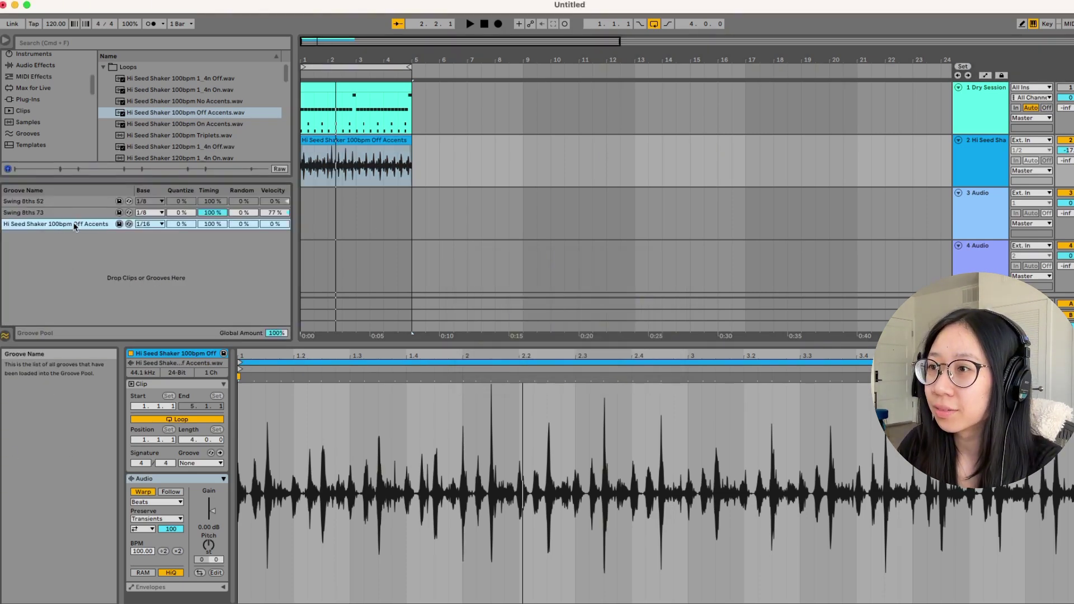
Rename the extracted shaker groove to Seed Shaker Groove and save it to the User Library's Grooves folder
right_click(75, 225)
click(93, 255)
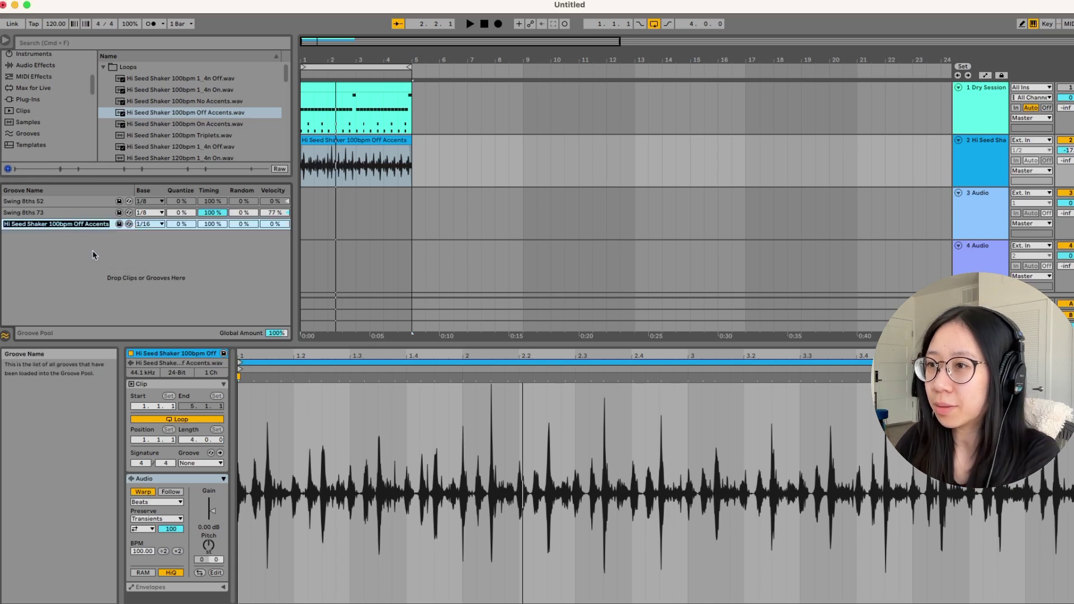
text(Seed Shaker Groove)
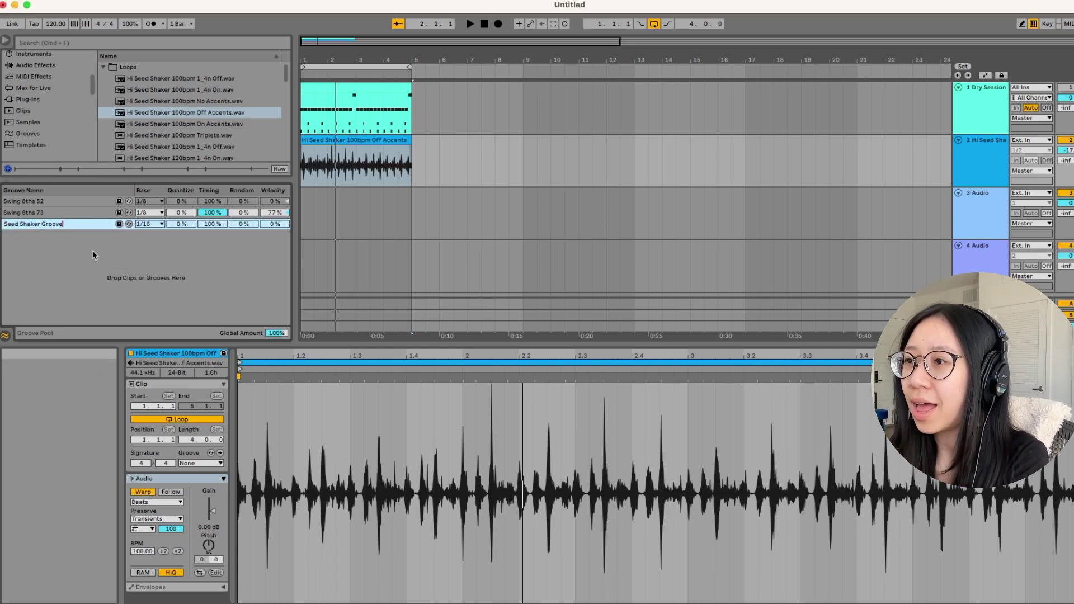
click(119, 224)
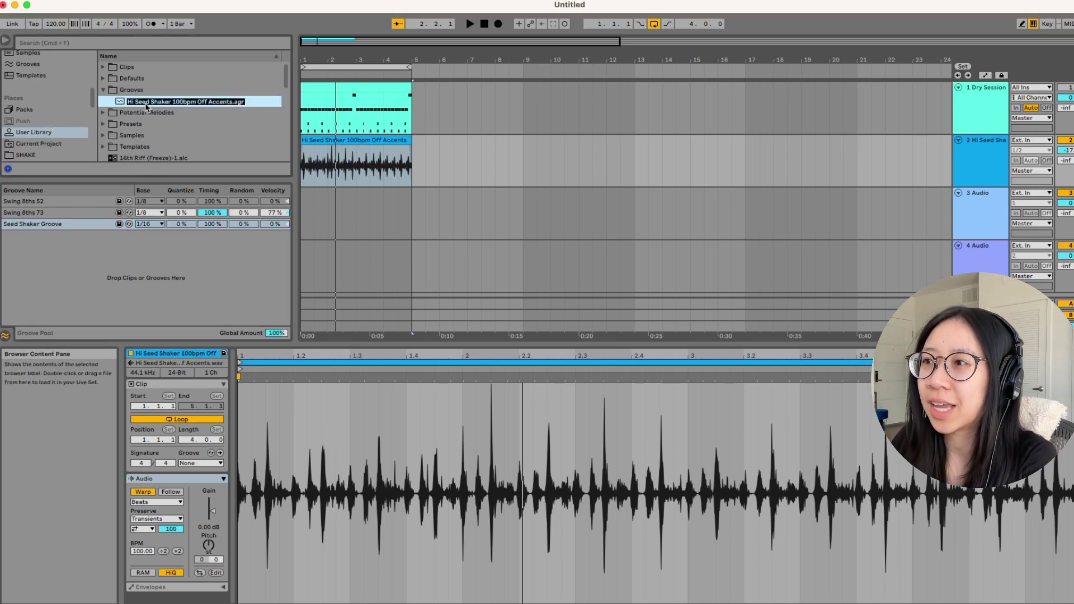